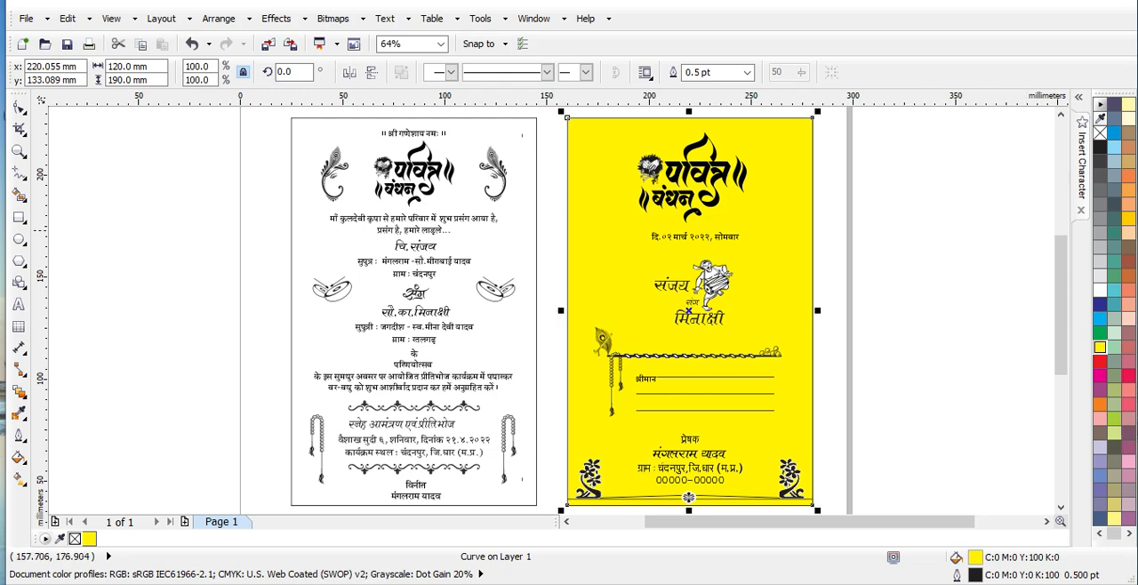
Fill the white background of the inner invitation card with yellow (C:0 M:0 Y:100 K:0)
left_click(412, 310)
left_click(1101, 347)
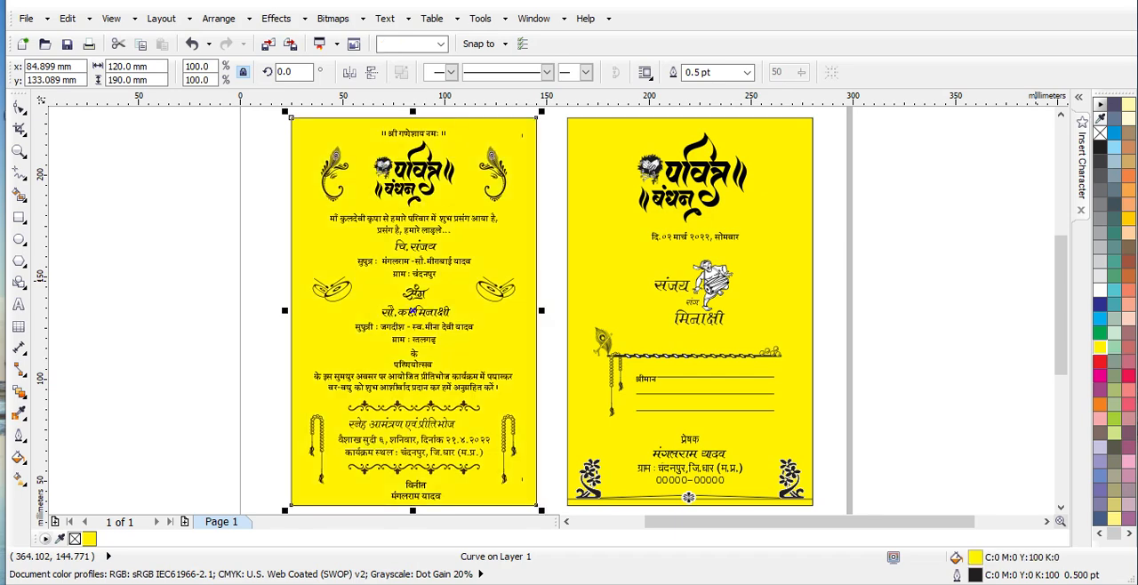
left_click(934, 274)
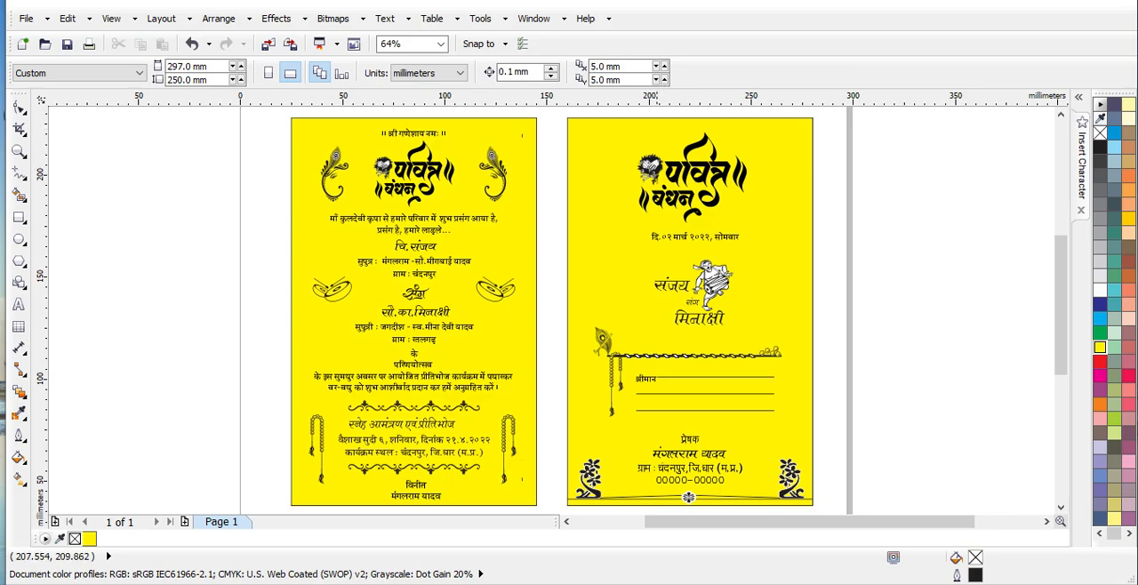
Lock the yellow background rectangle of the envelope-side card so it cannot be selected
scroll(664, 151, "up", 4)
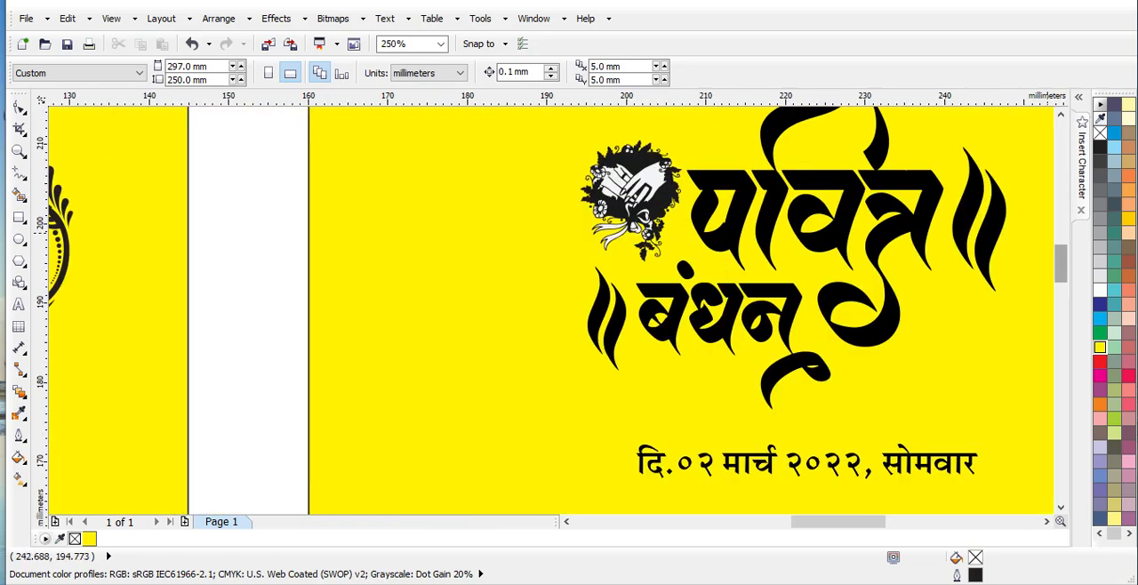
scroll(131, 182, "up", 3)
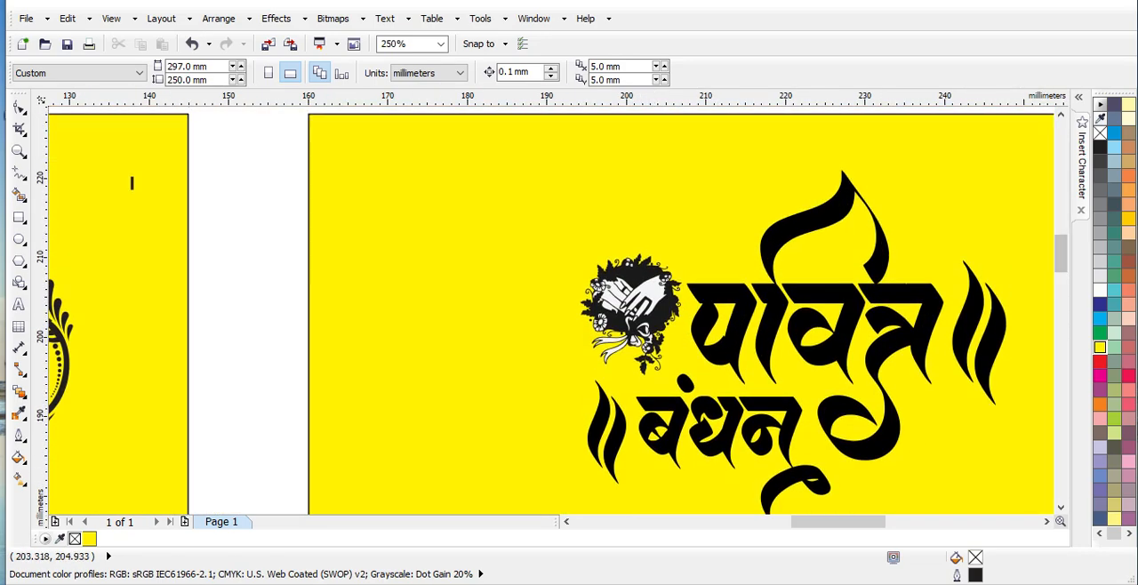
left_click(415, 280)
right_click(415, 280)
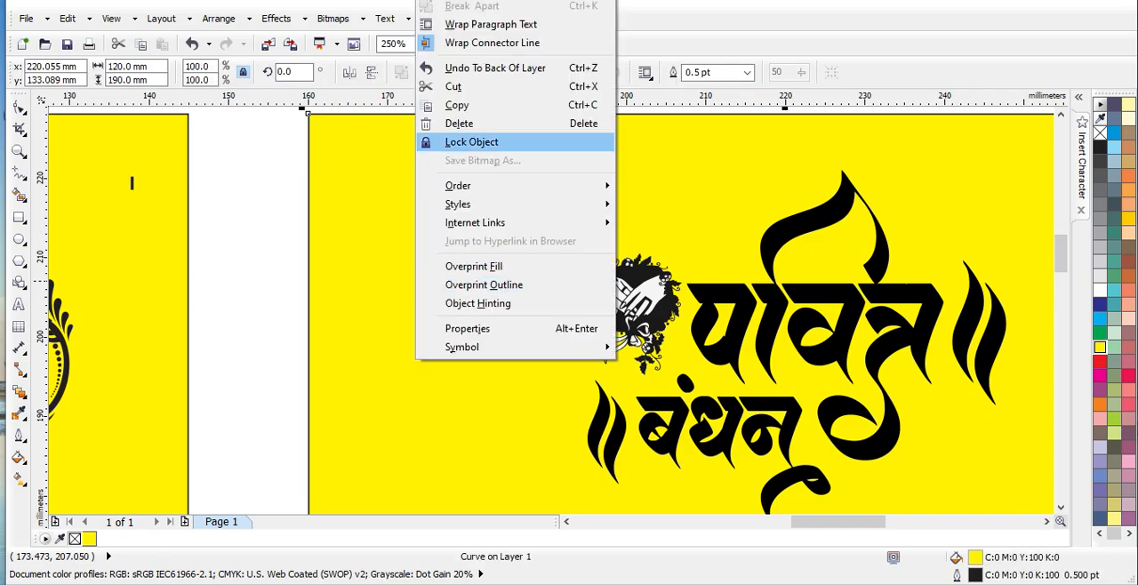
left_click(471, 142)
Ungroup the envelope-side card's पवित्र बंधन title artwork and its clasped-hands emblem into separate objects
left_click(665, 277)
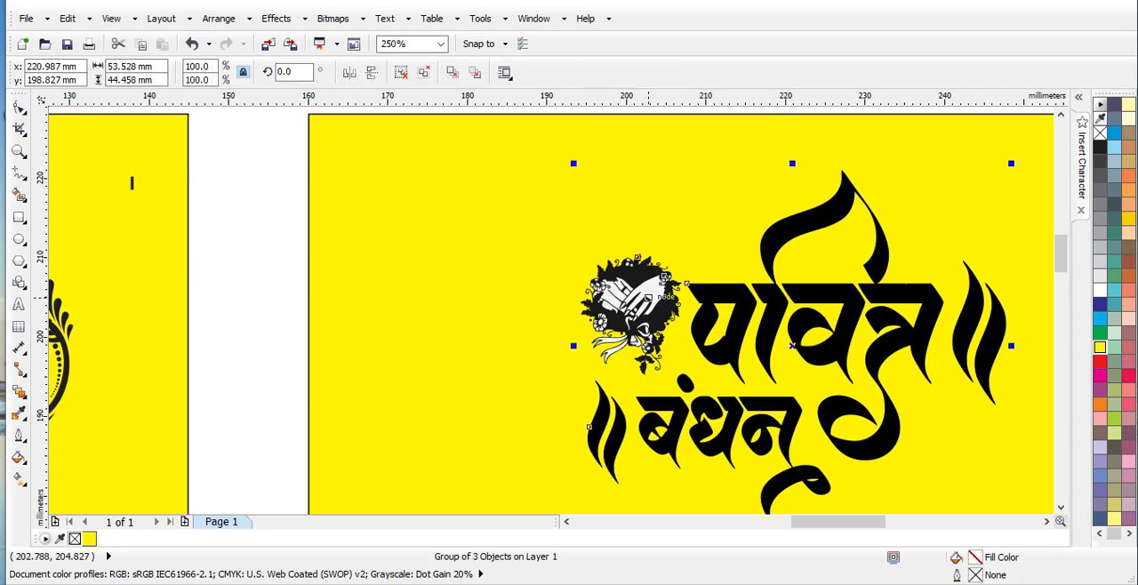
left_click(401, 72)
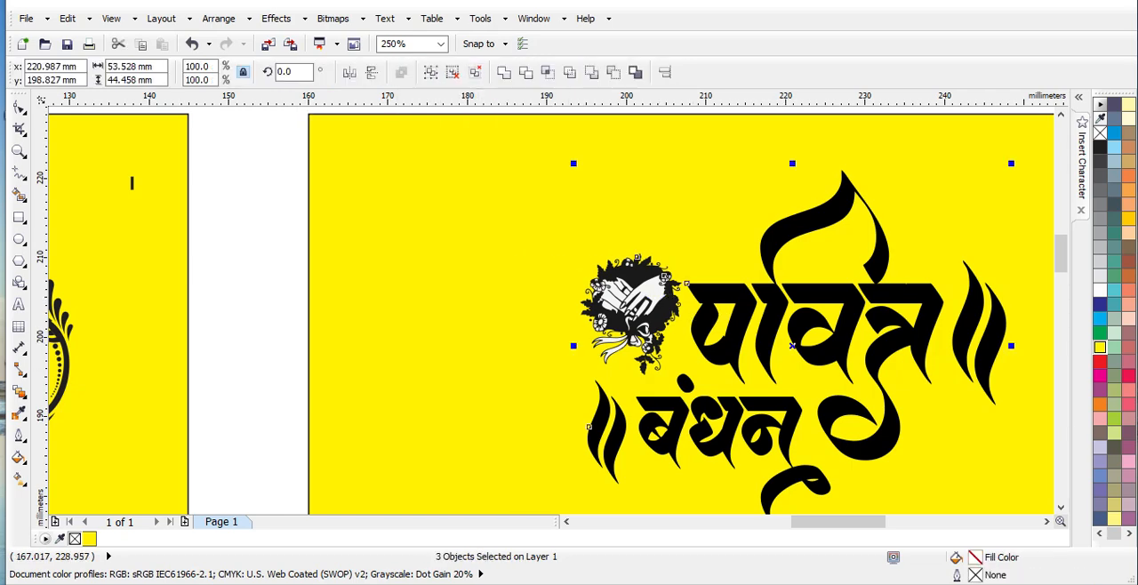
key("Escape")
left_click(655, 294)
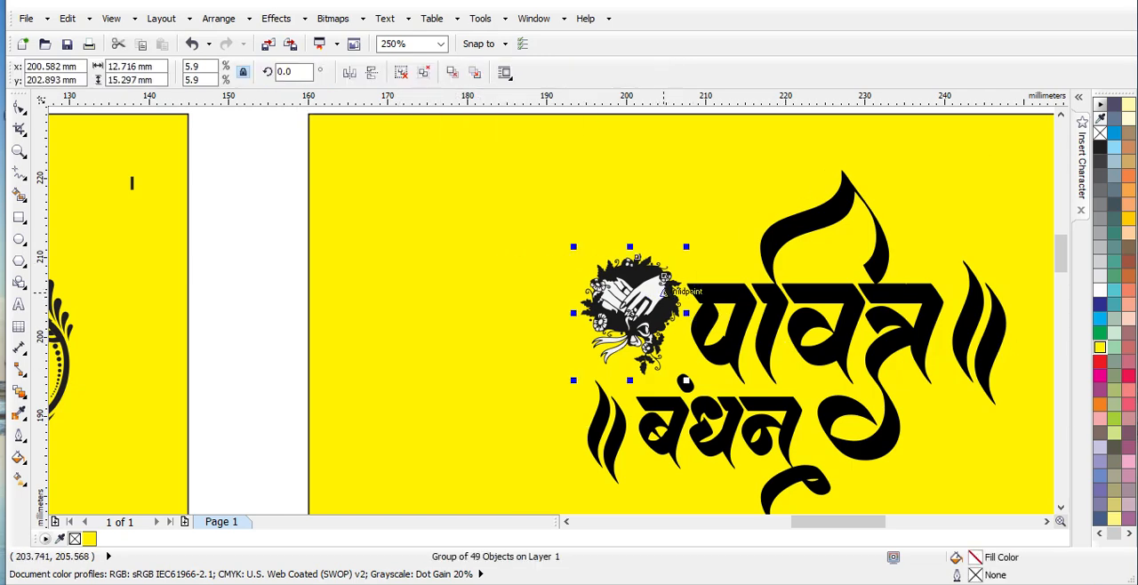
left_click(400, 72)
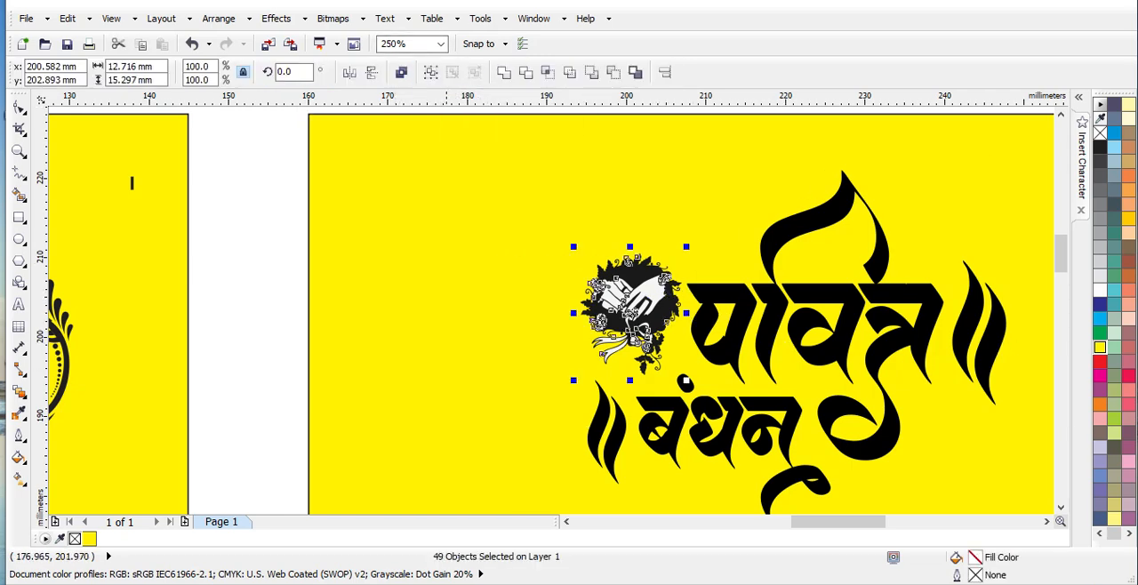
key("Escape")
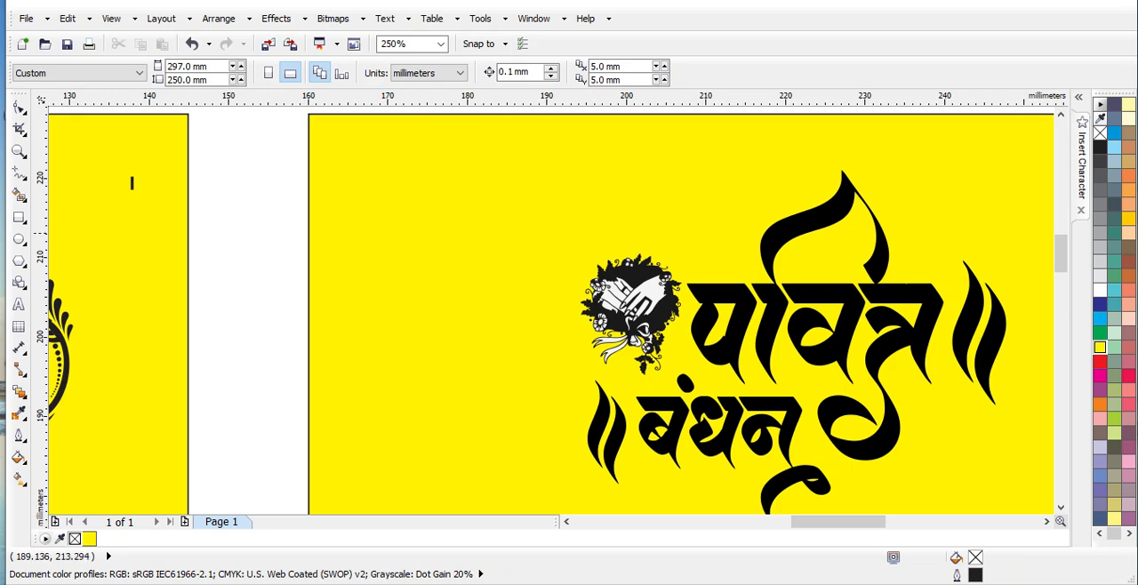
Recolour the white hands, flowers and ribbon of the clasped-hands emblem yellow (C:0 M:0 Y:100 K:0)
left_click_drag(531, 233, 642, 368)
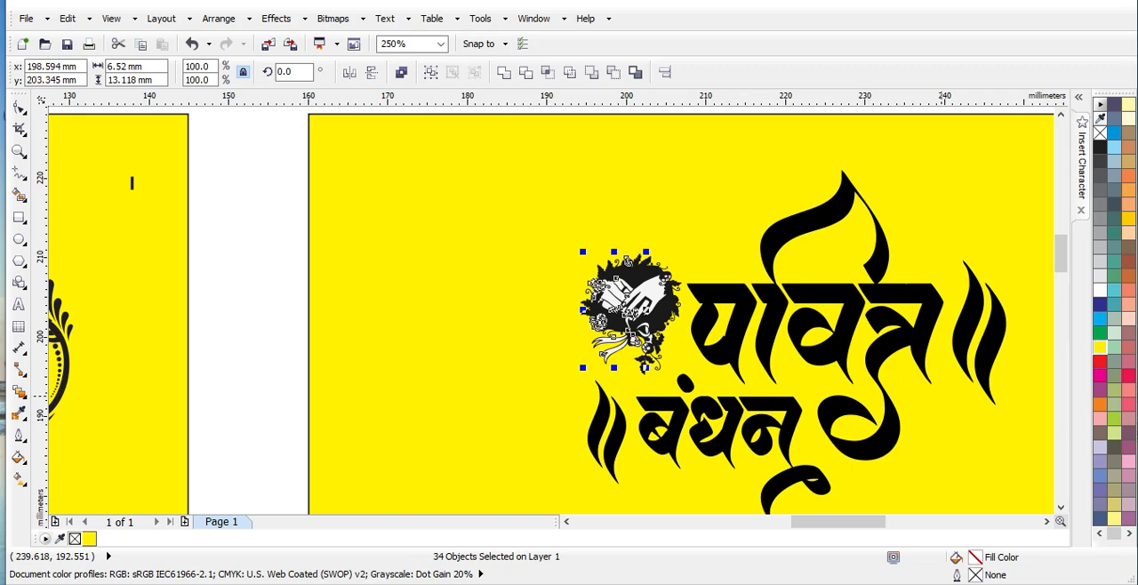
left_click(1100, 347)
left_click_drag(707, 212, 625, 384)
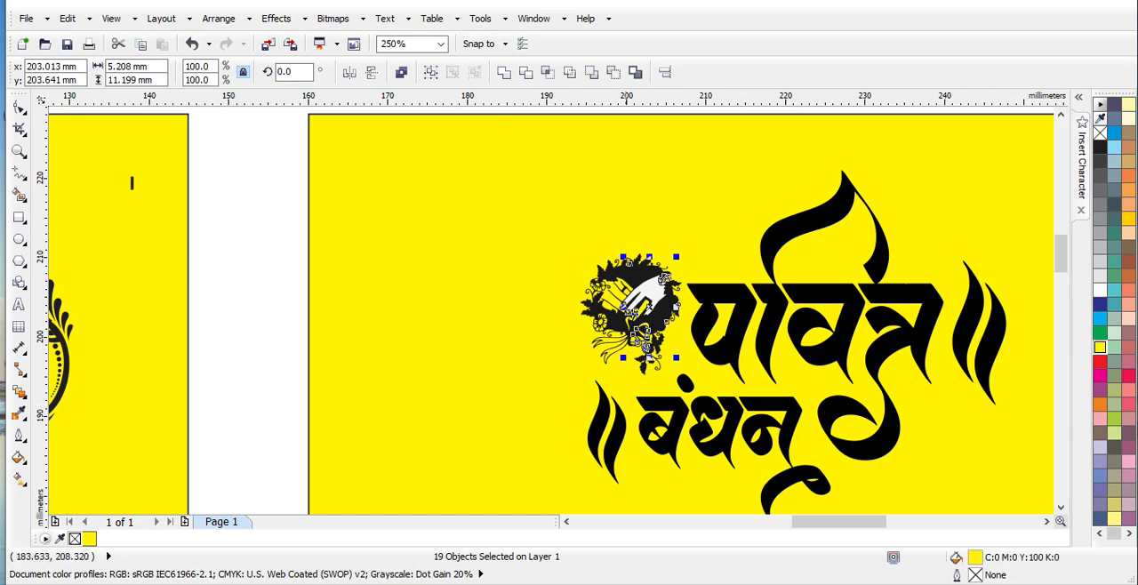
key("Escape")
left_click(633, 292)
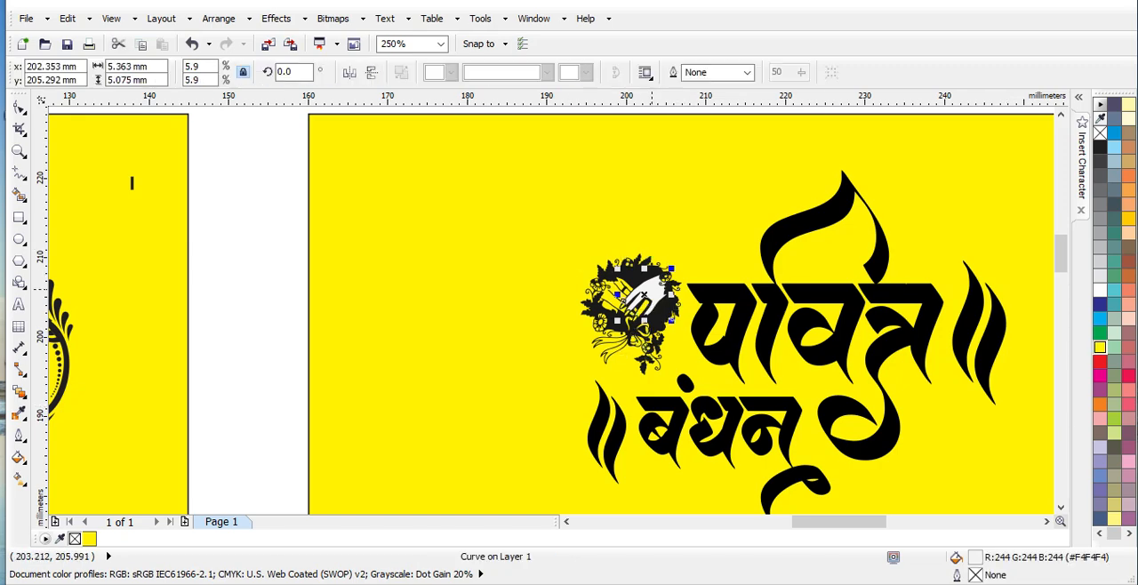
left_click(1099, 347)
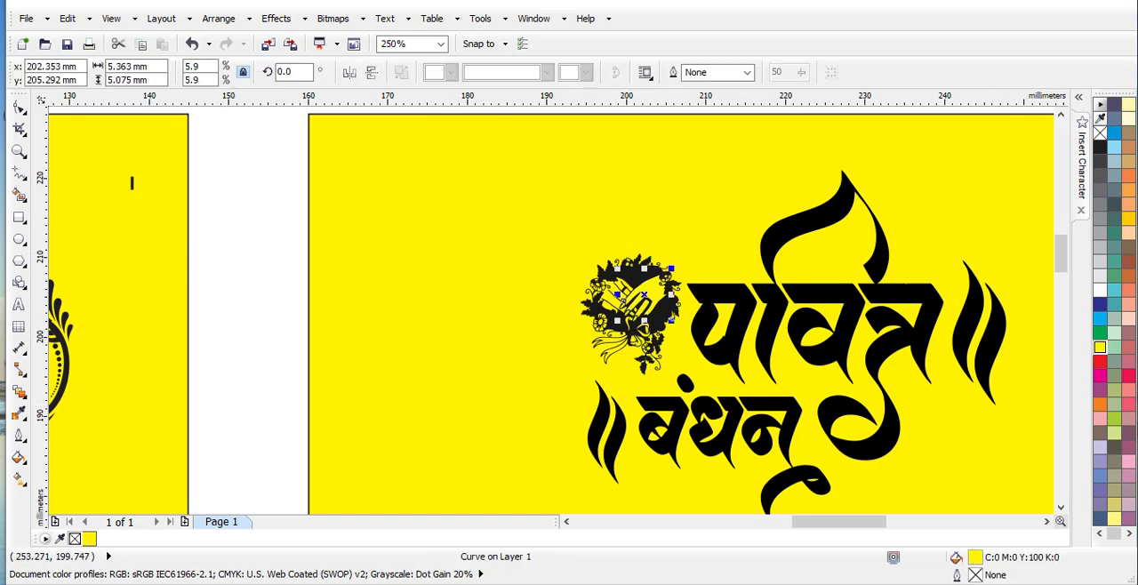
key("Escape")
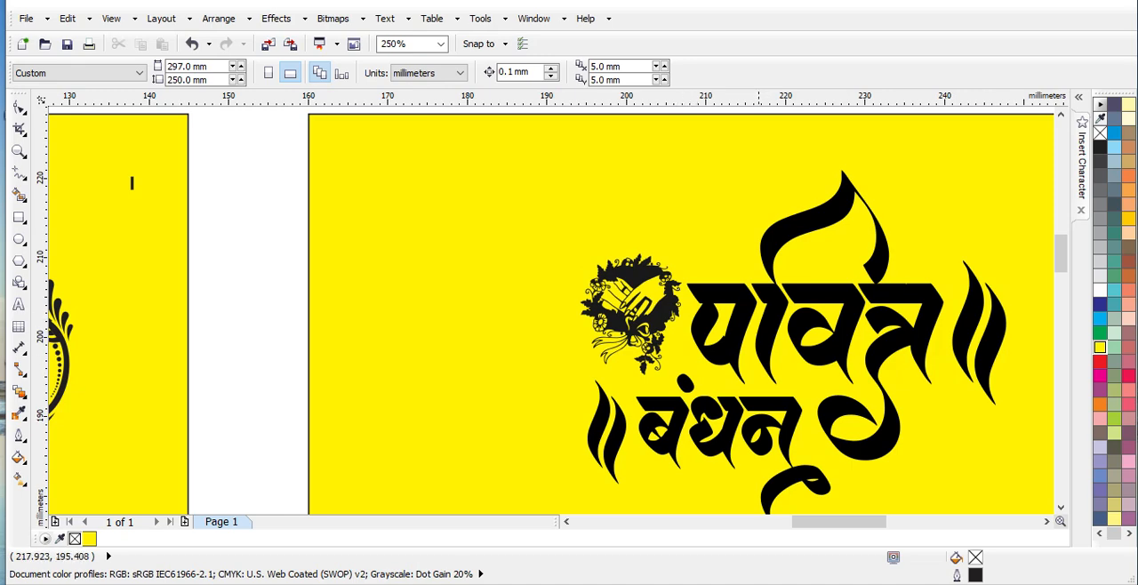
Ungroup the couple's names from the drummer illustration below the date line
scroll(131, 182, "down", 10)
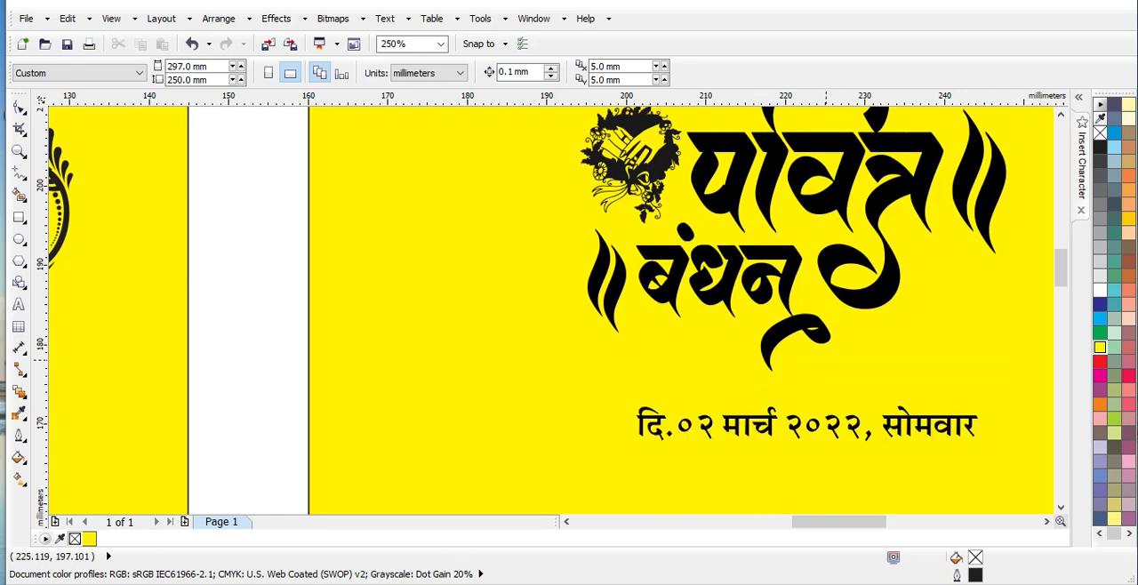
scroll(551, 311, "down", 3)
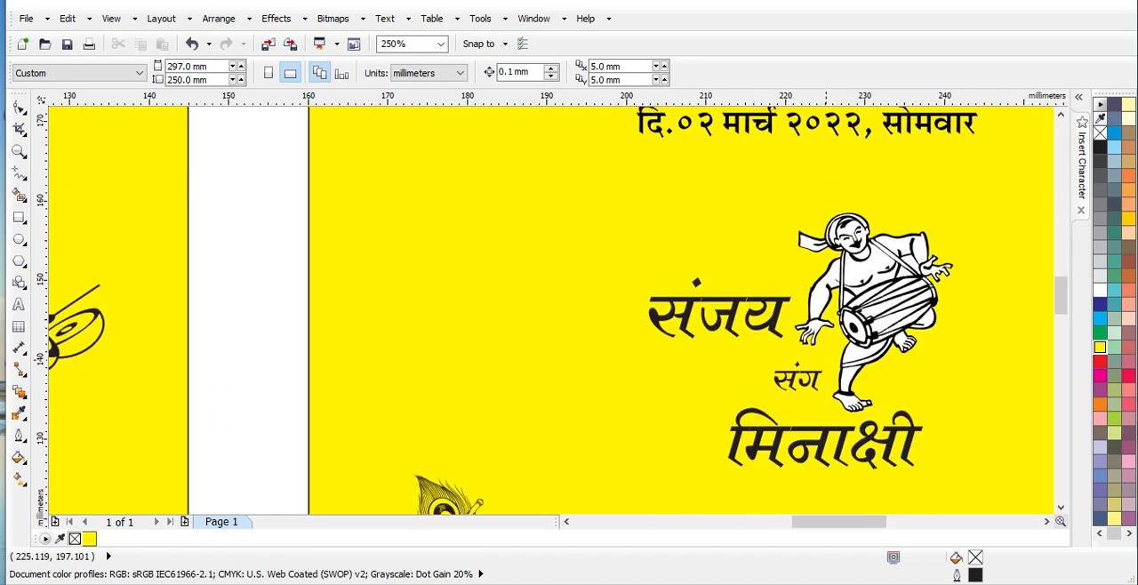
left_click(840, 313)
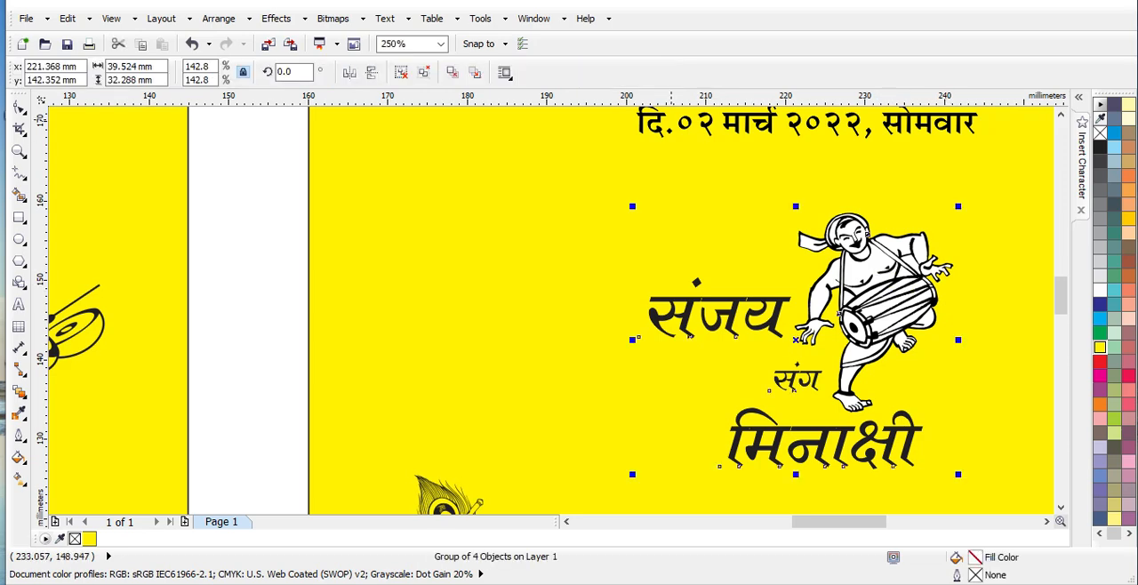
left_click(401, 72)
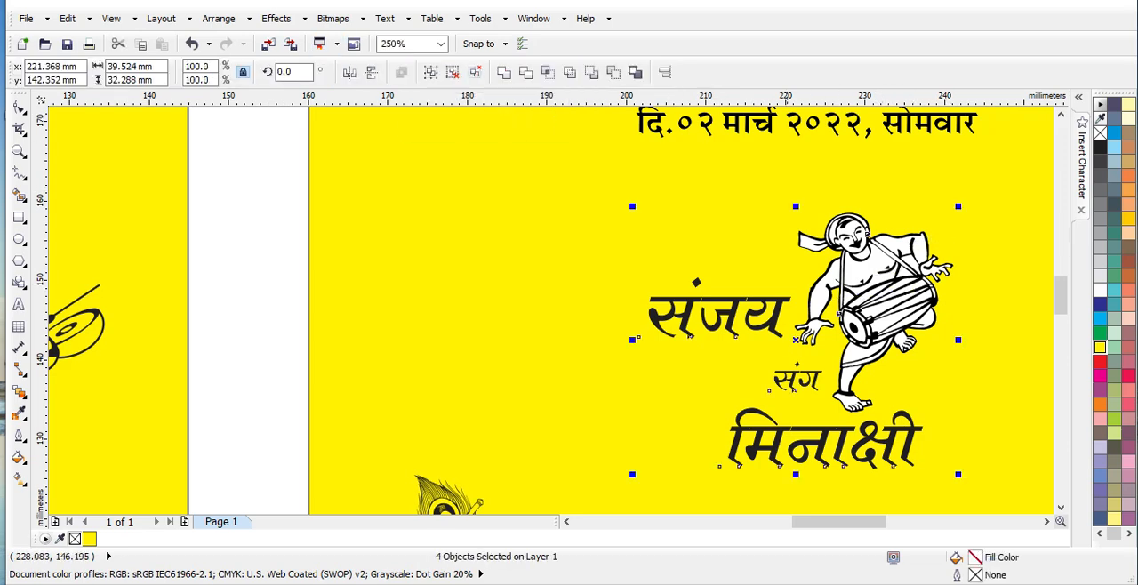
key("Escape")
Try applying a yellow fill and a yellow outline to the whole grouped drummer illustration
left_click(880, 285)
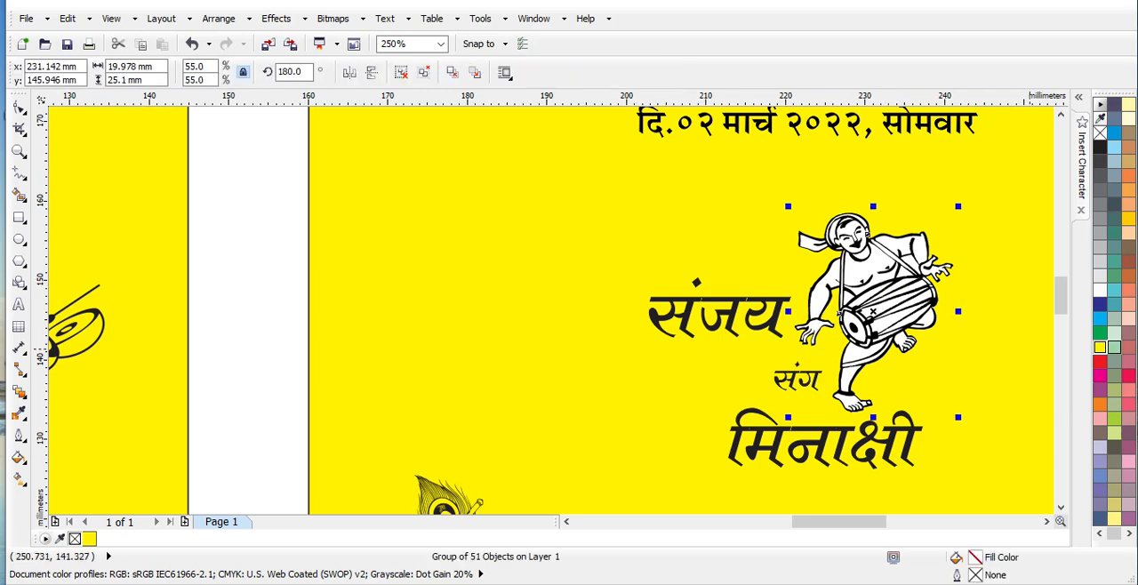
left_click(1100, 347)
key("ctrl+z")
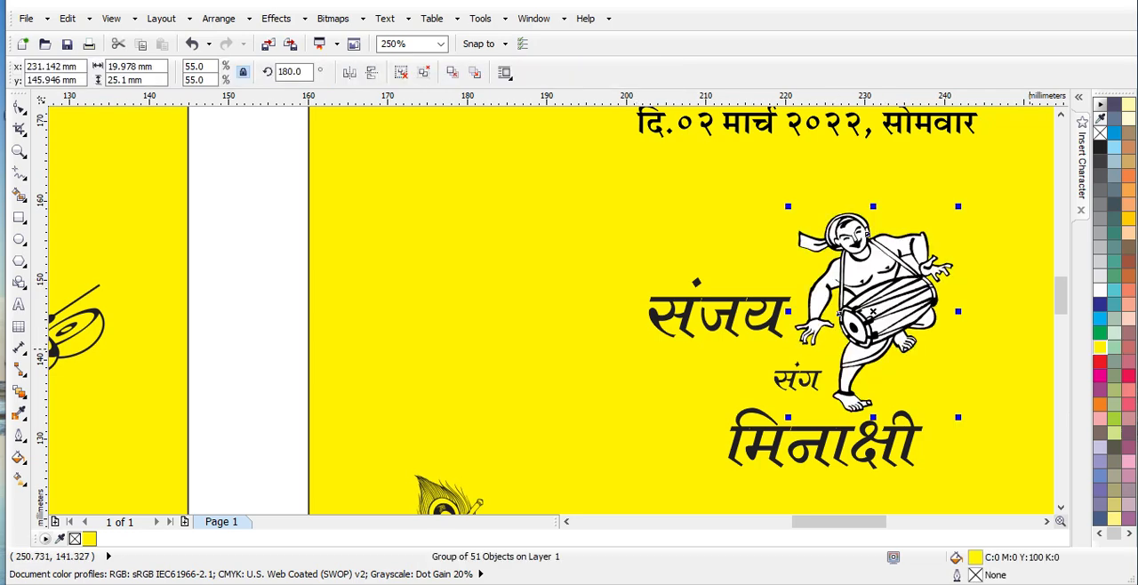
right_click(1100, 347)
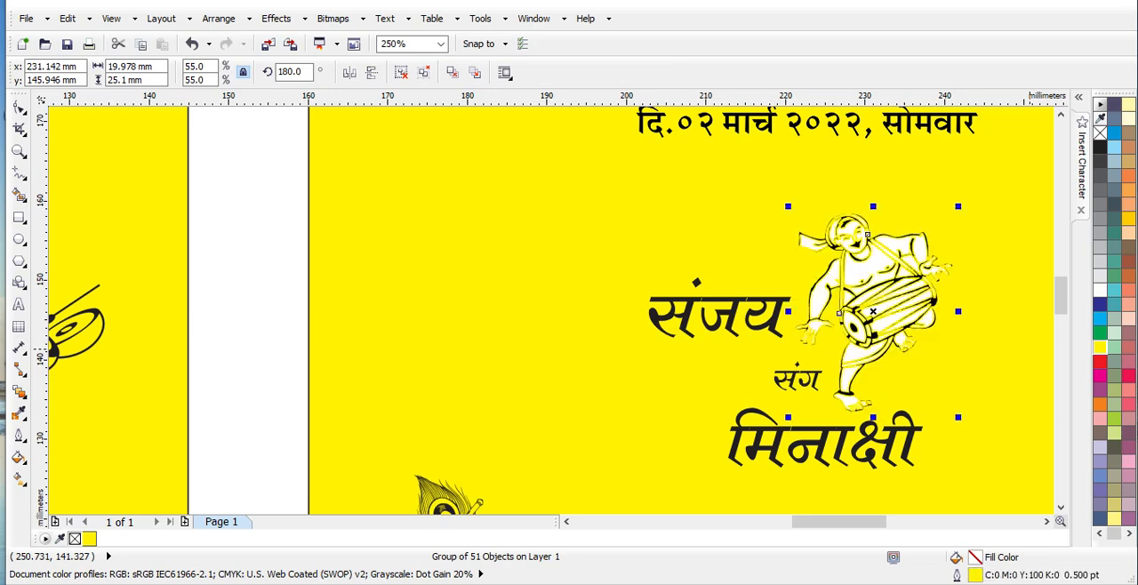
key("ctrl+z")
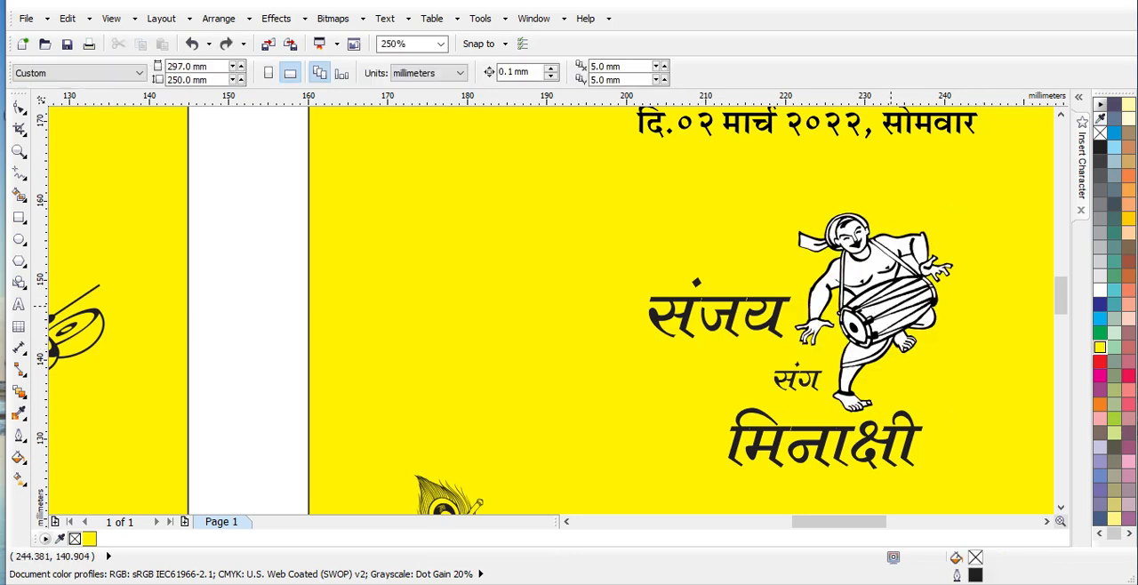
Ungroup the drummer illustration into its individual shapes
left_click(889, 304)
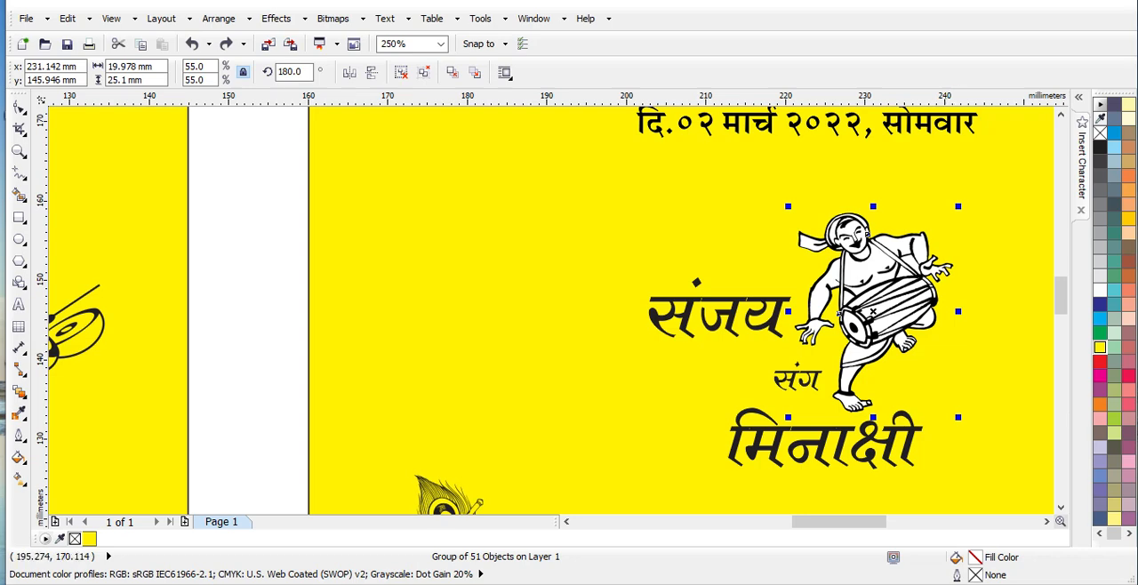
left_click(401, 72)
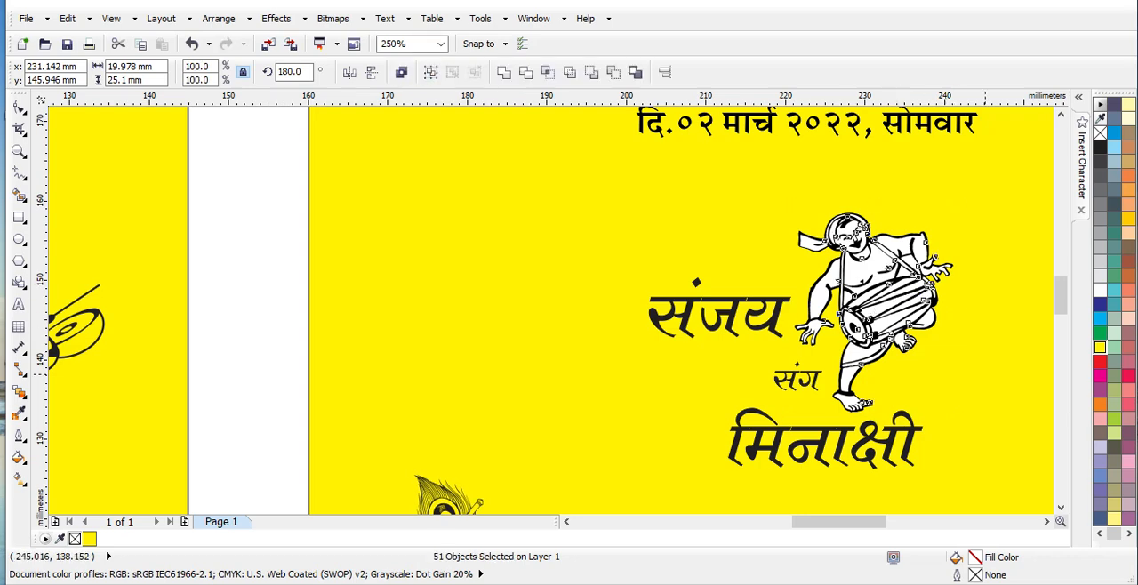
left_click(1016, 373)
Fill the drummer's drum, legs and feet shapes with yellow in place of white
left_click_drag(971, 256, 828, 409)
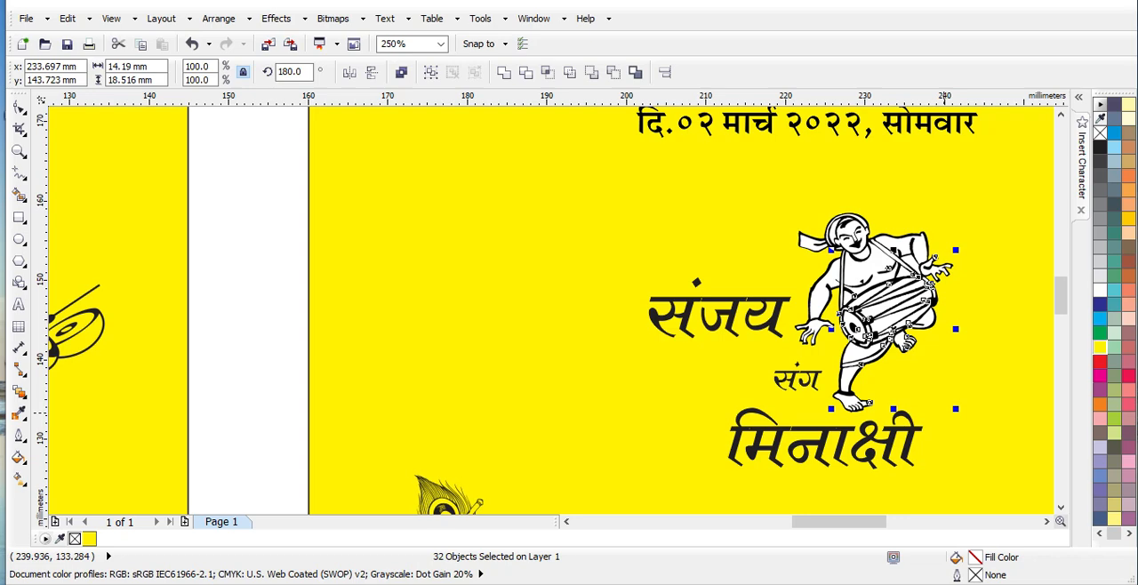
left_click(1099, 346)
left_click(935, 374)
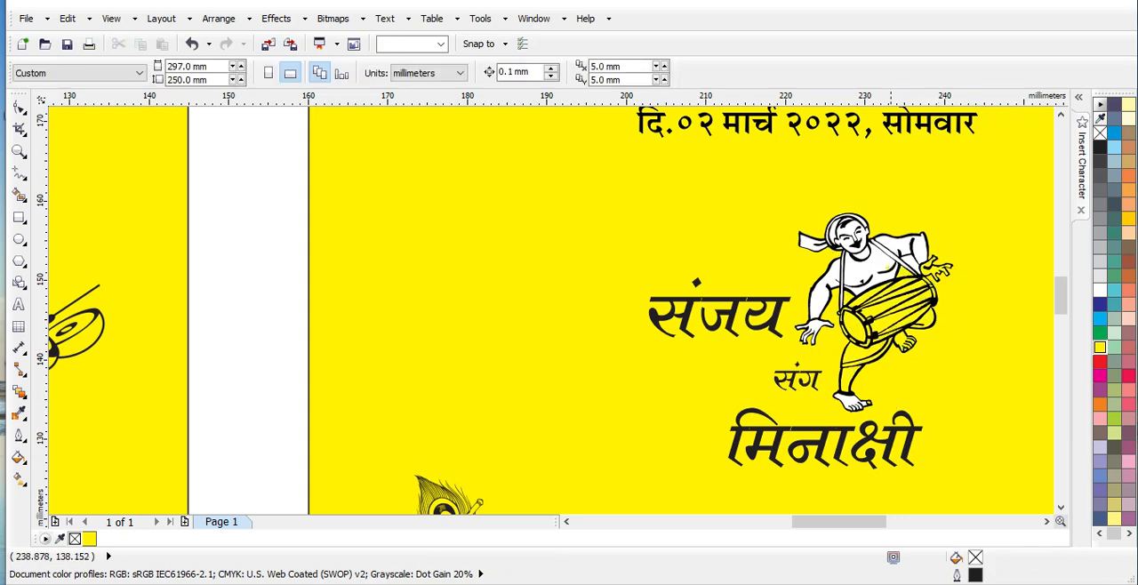
left_click_drag(914, 375, 821, 428)
left_click(1100, 346)
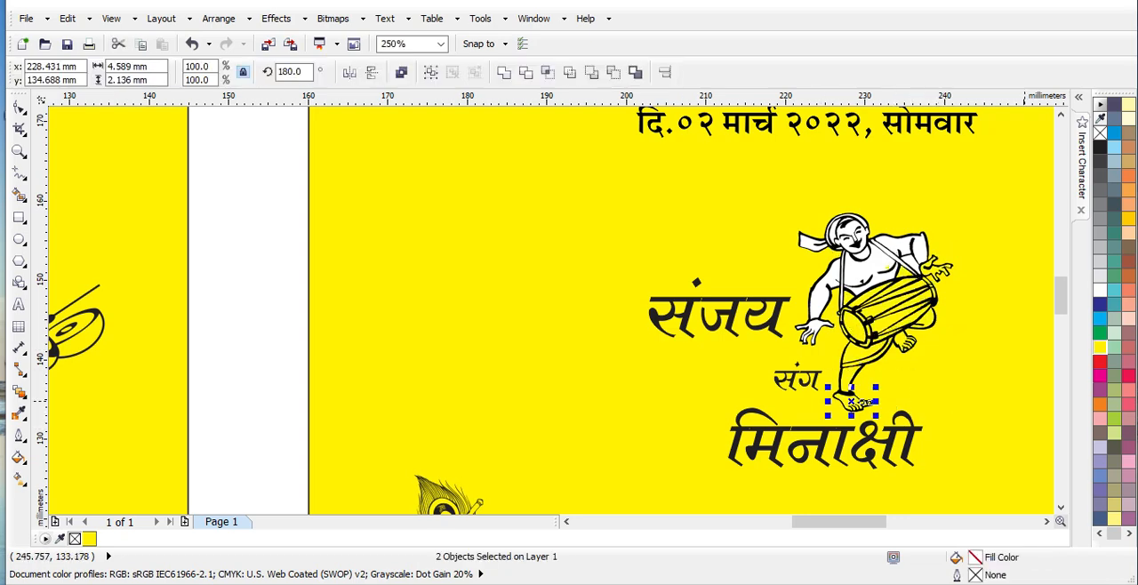
left_click(994, 306)
Fill the drummer's raised arm and the hand beside the drum with yellow
left_click_drag(973, 188, 873, 320)
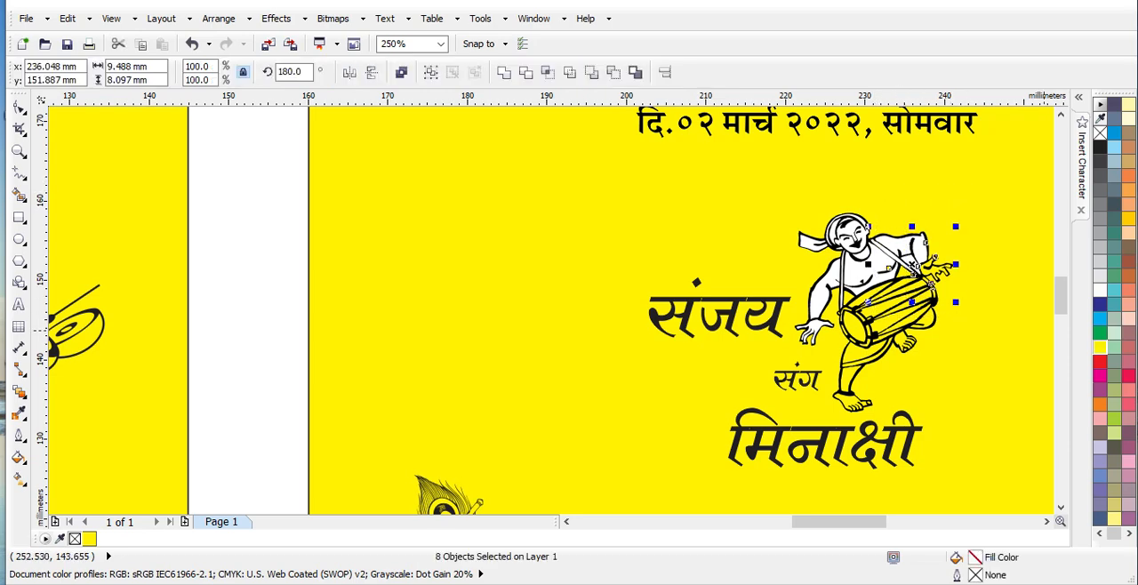
left_click(1100, 346)
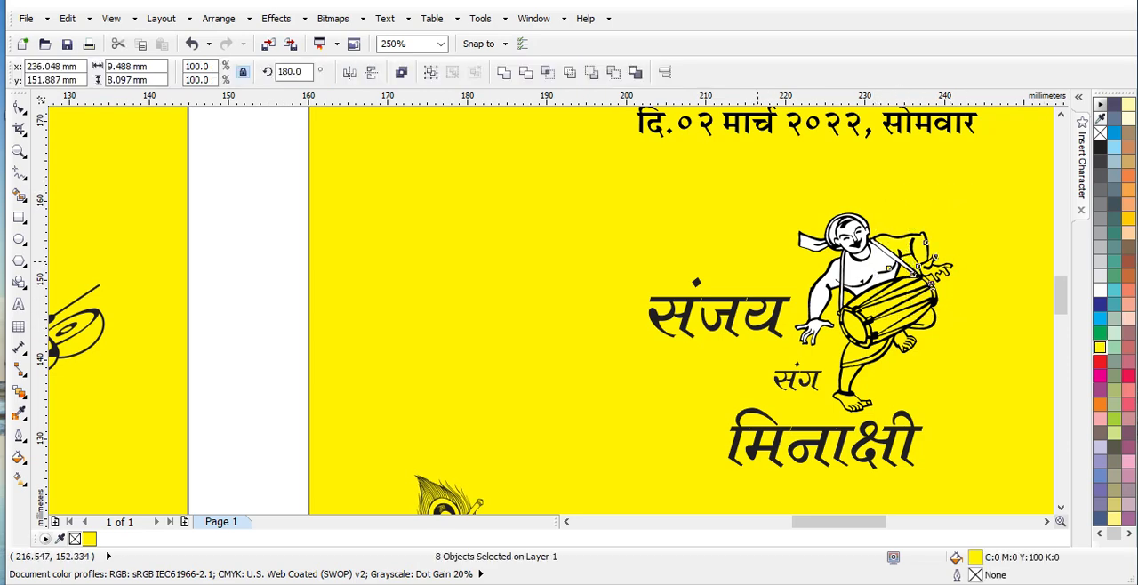
left_click_drag(757, 266, 875, 373)
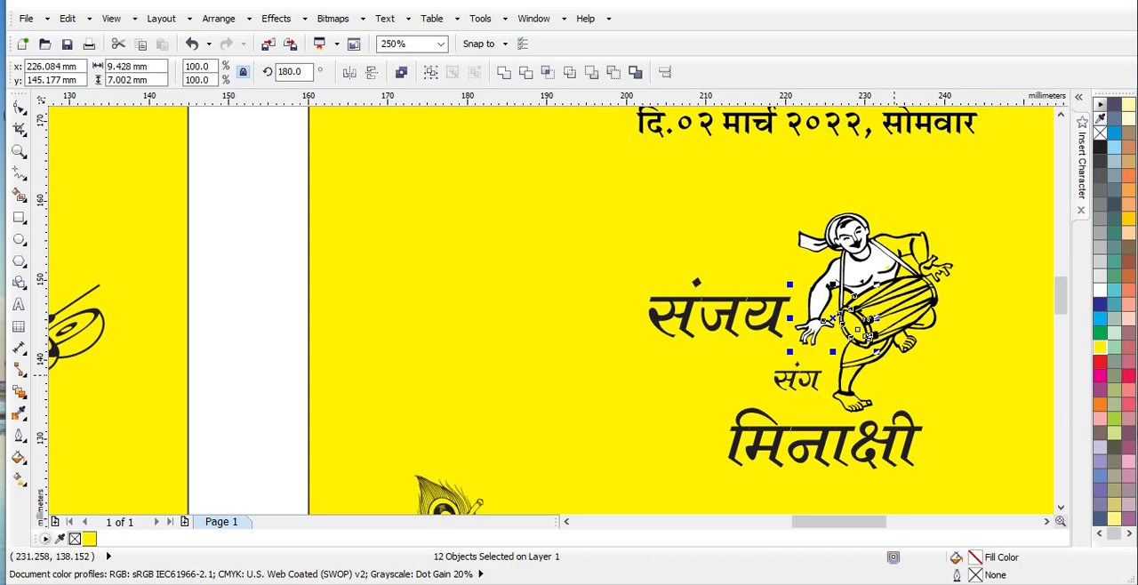
left_click(1099, 347)
key("Escape")
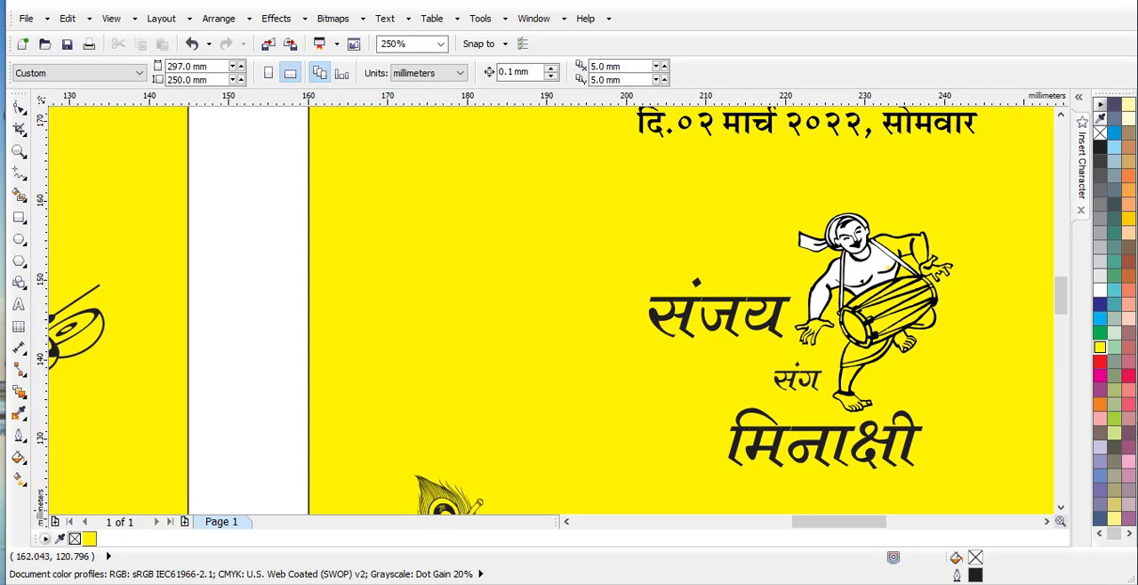
Add a second page and set the default size for new artistic text to 100 pt
left_click(185, 521)
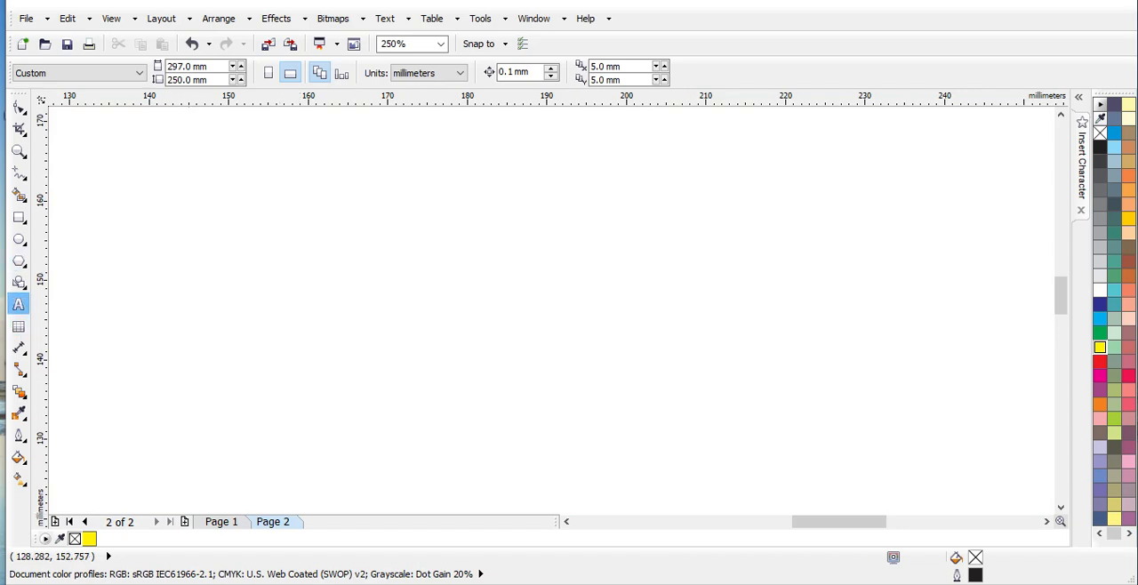
left_click(19, 304)
left_click(530, 73)
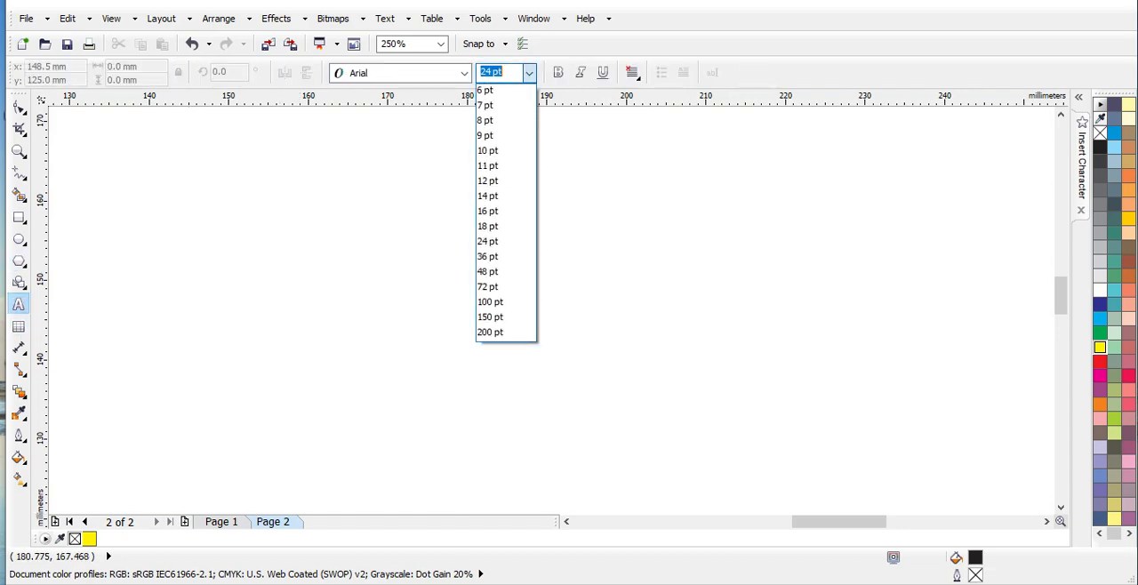
left_click(503, 302)
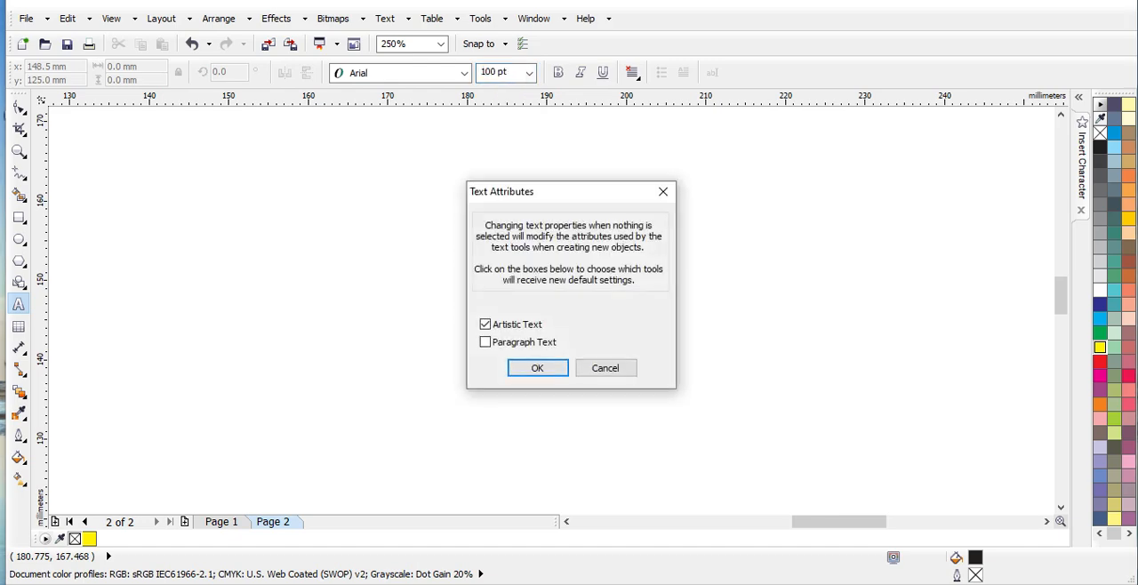
left_click(538, 368)
Place a large 5 as artistic text on page 2, and delete it
left_click(465, 307)
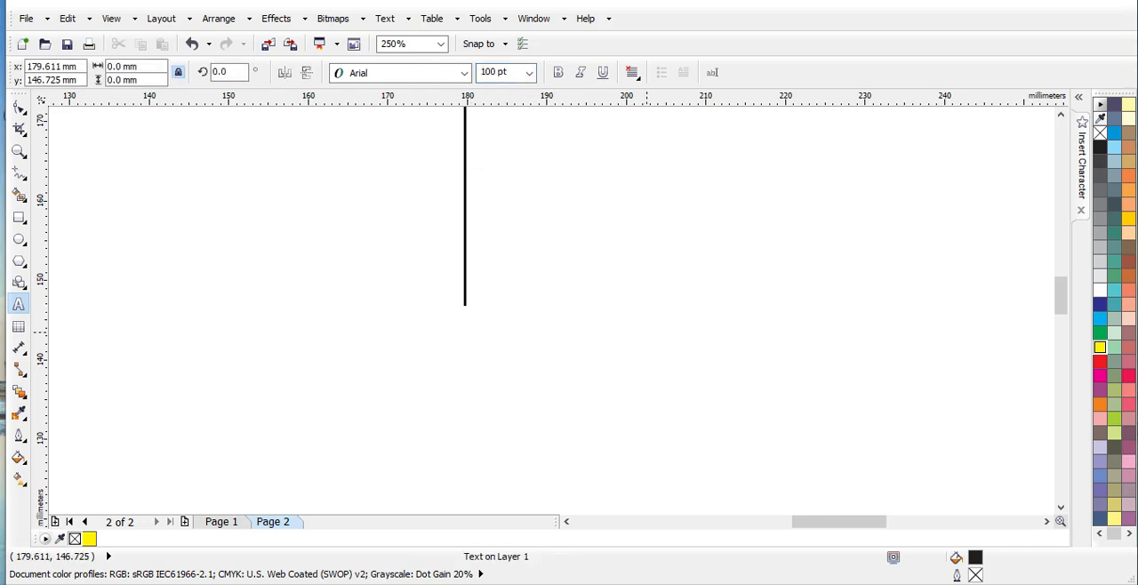
scroll(646, 331, "down", 1)
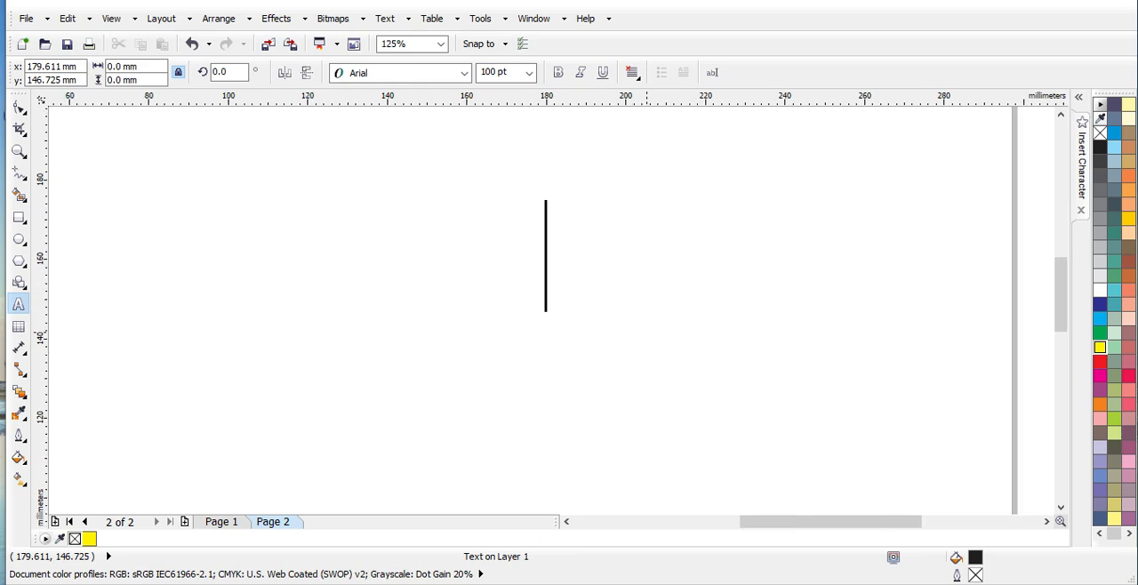
type("5")
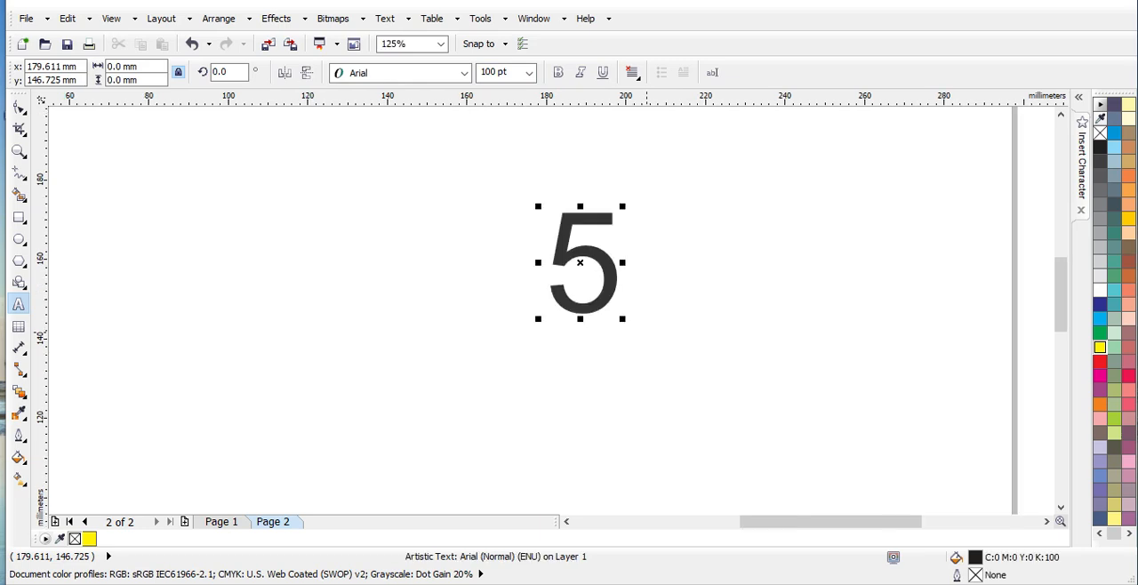
key("BackSpace")
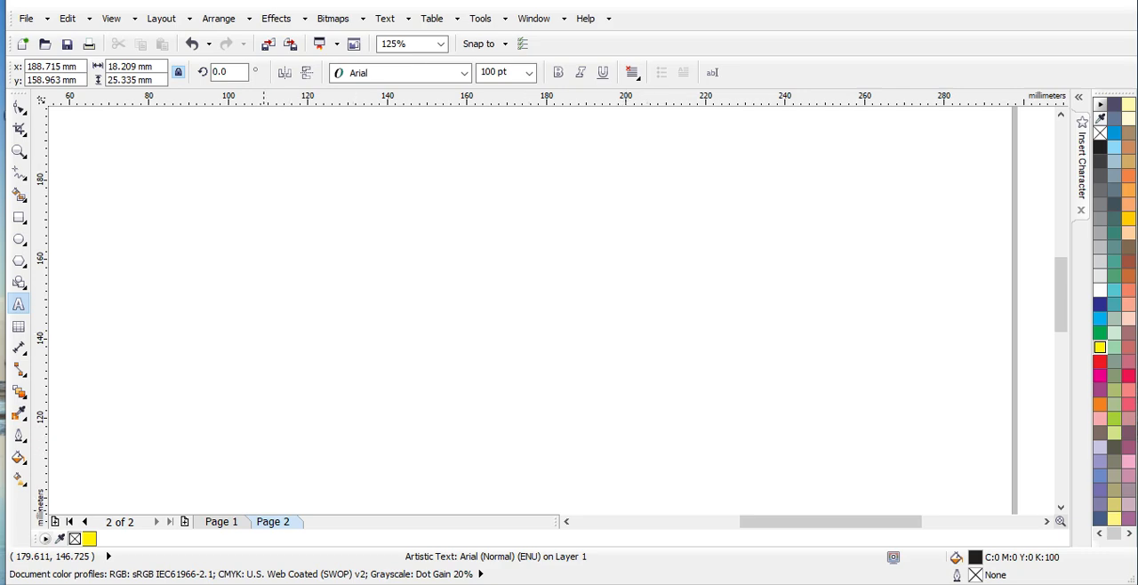
On page 1, sample the yellow background colour and fill the drummer's white chest and lowered arm with it
left_click(221, 522)
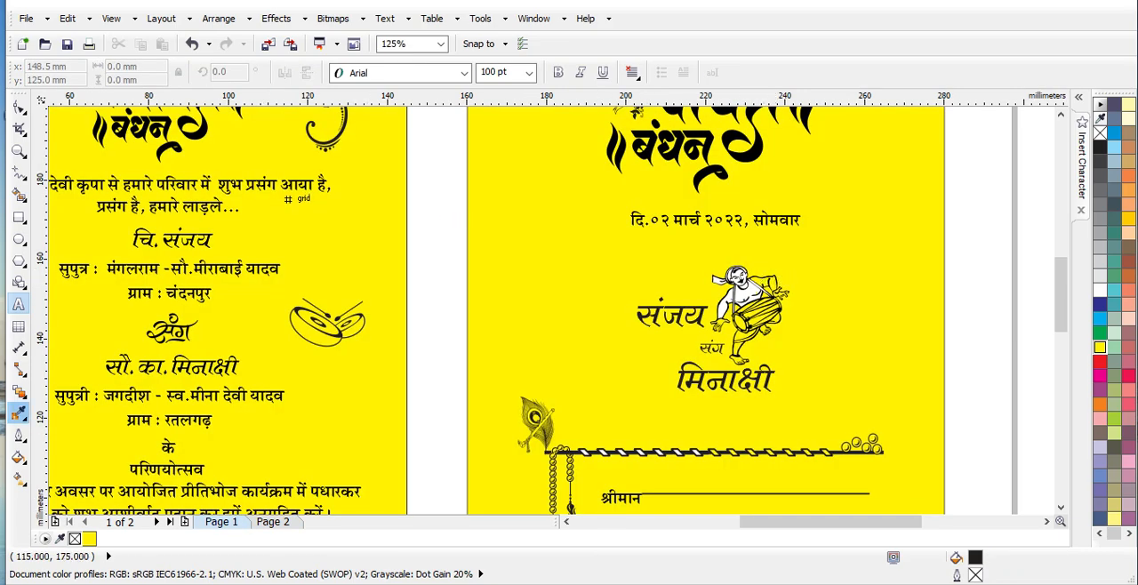
left_click(18, 411)
scroll(780, 290, "up", 2)
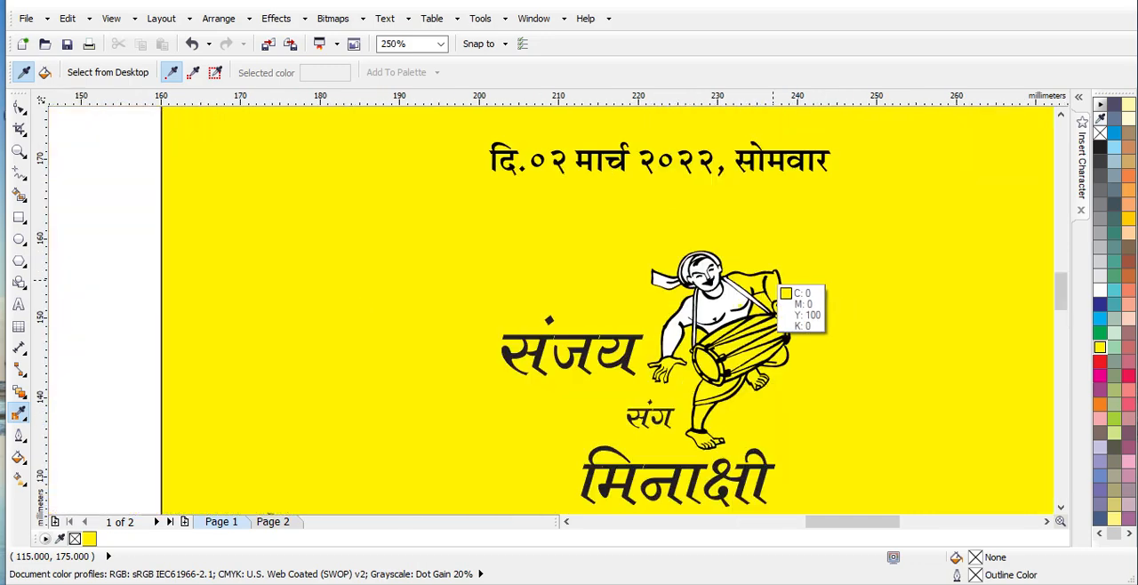
scroll(709, 282, "up", 2)
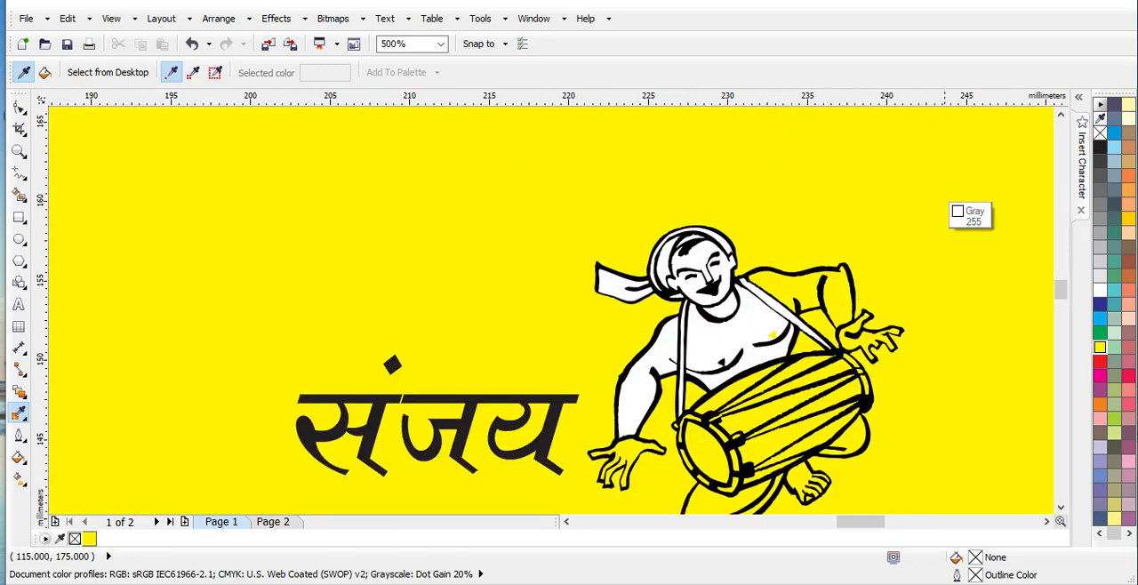
left_click(958, 219)
left_click(747, 338)
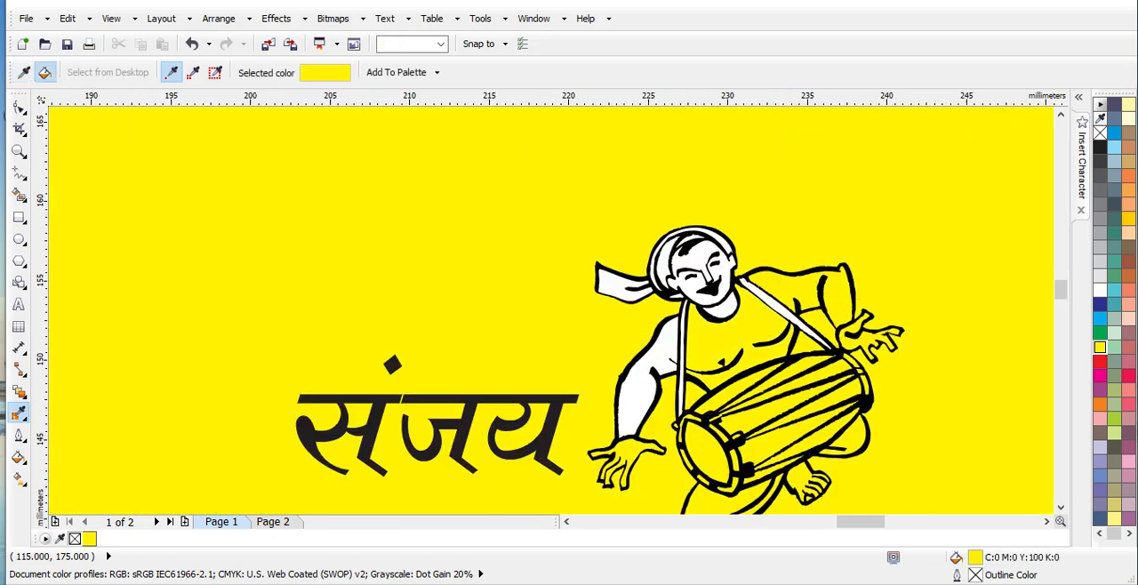
left_click(660, 365)
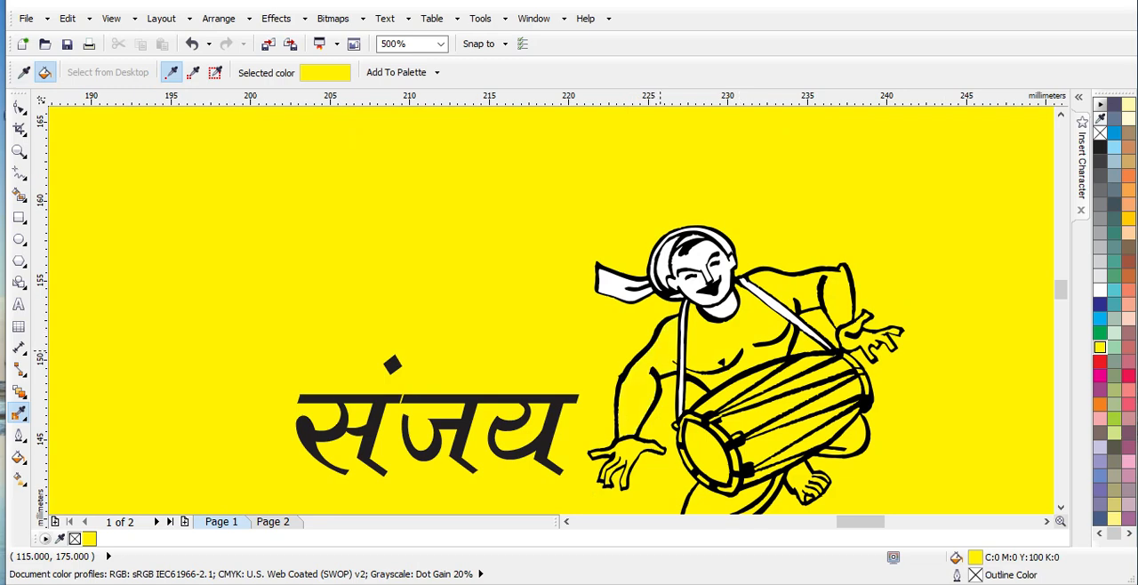
Fill the drummer's face, neck area and both drum straps with the sampled yellow
left_click(718, 263)
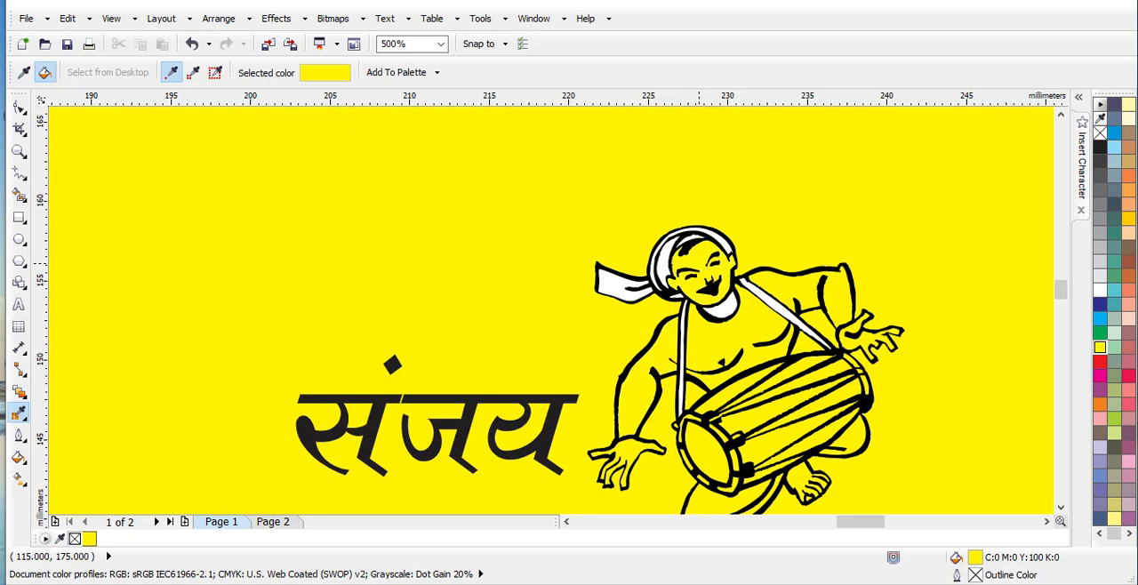
left_click(771, 305)
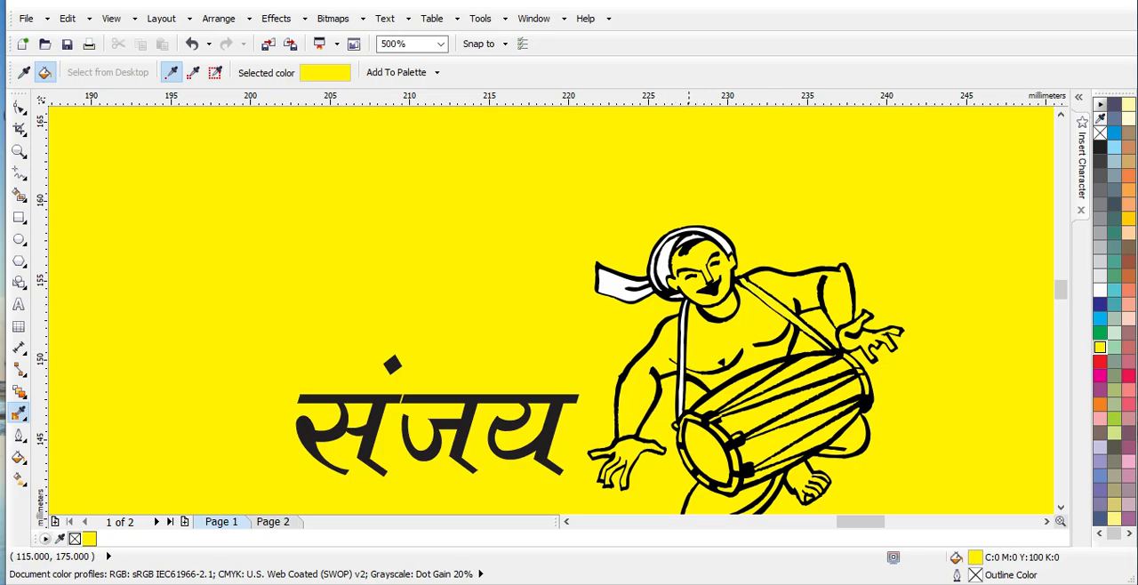
scroll(682, 362, "up", 1)
left_click(678, 343)
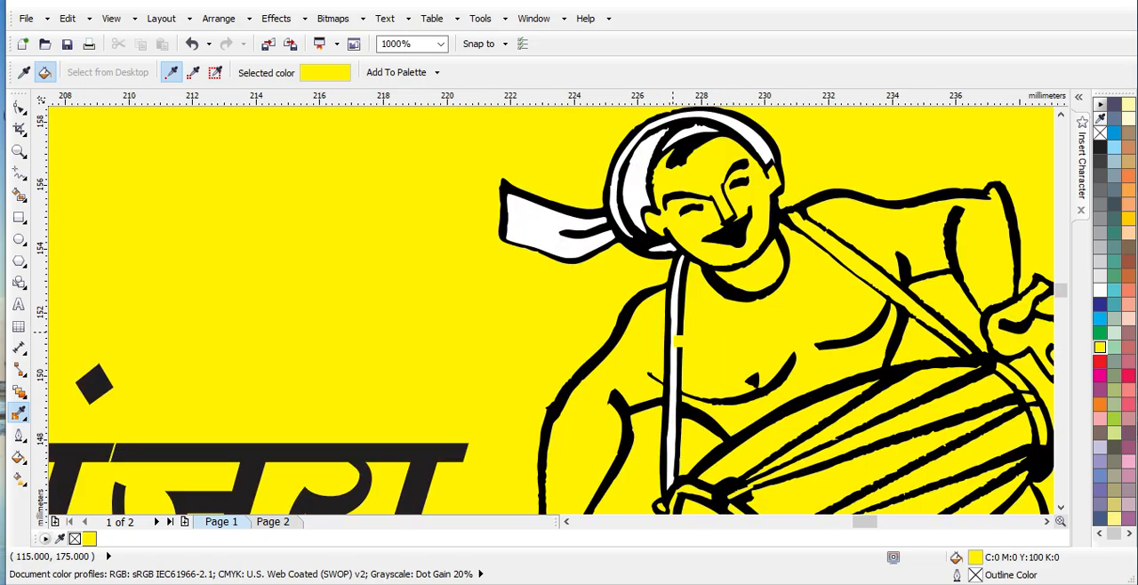
left_click(675, 341)
Fill the hanging tail and all remaining white parts of the drummer's turban with yellow
left_click(559, 227)
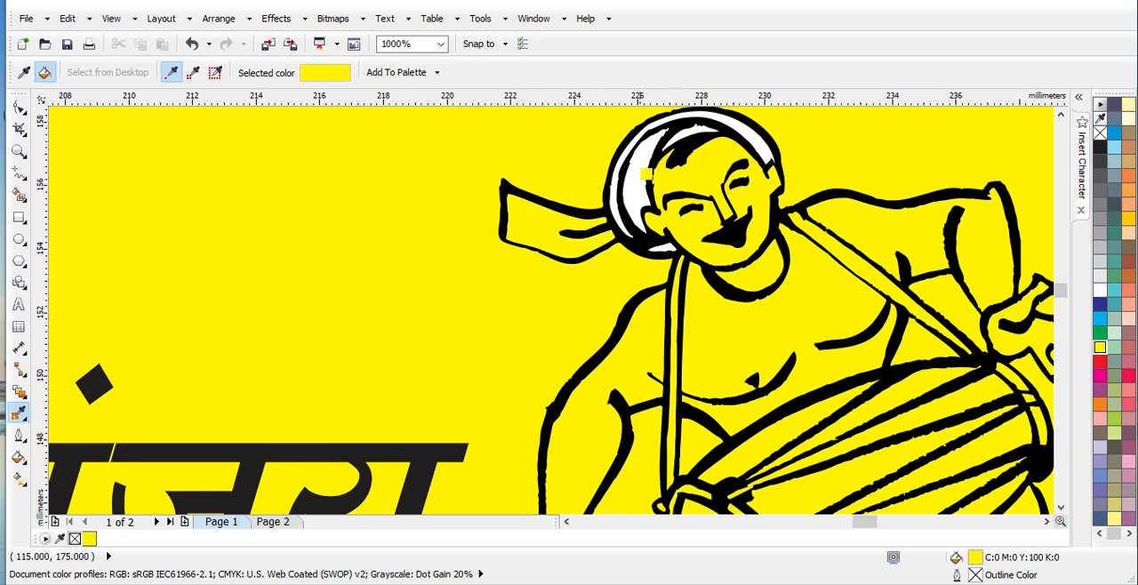
left_click(647, 173)
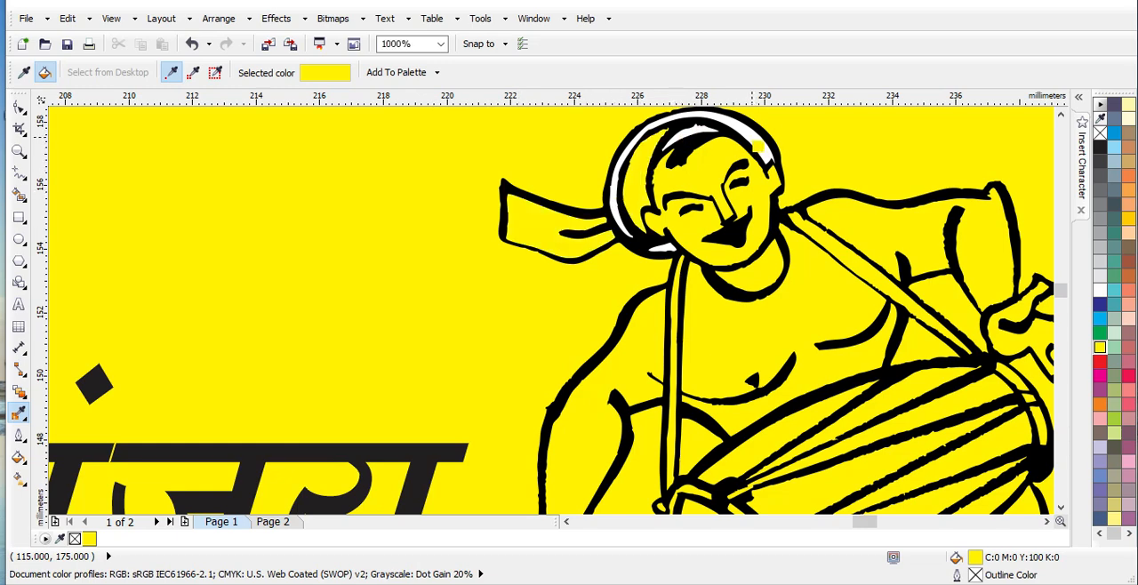
left_click(757, 147)
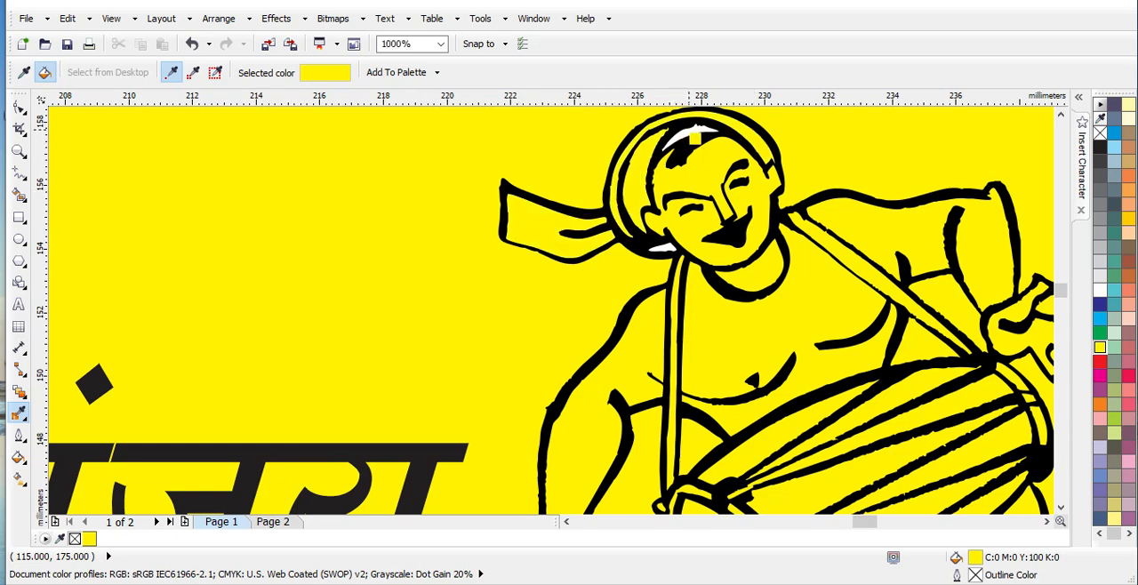
left_click(695, 139)
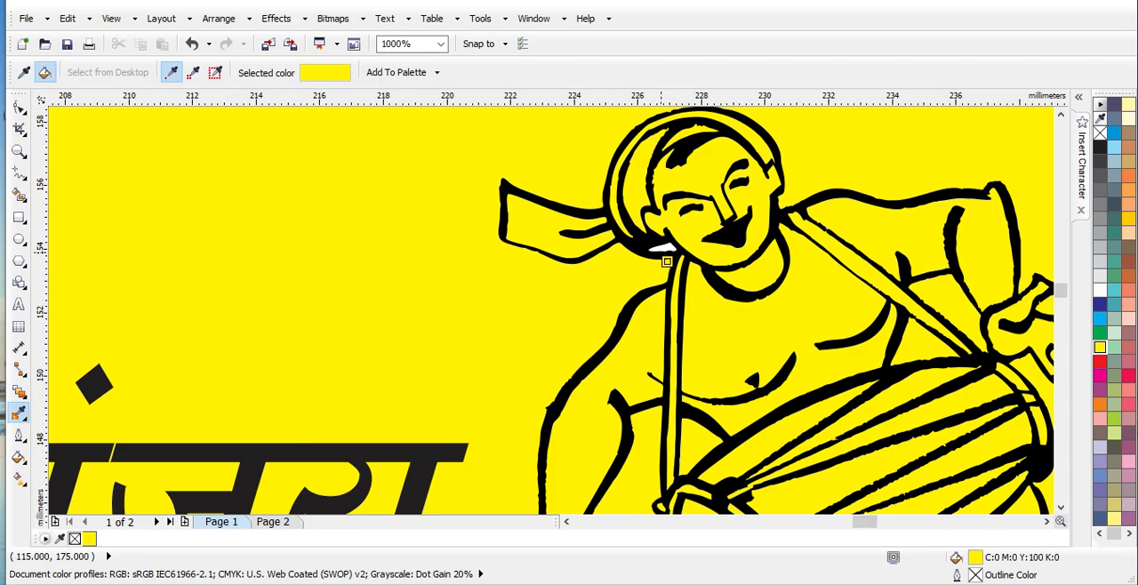
left_click(664, 251)
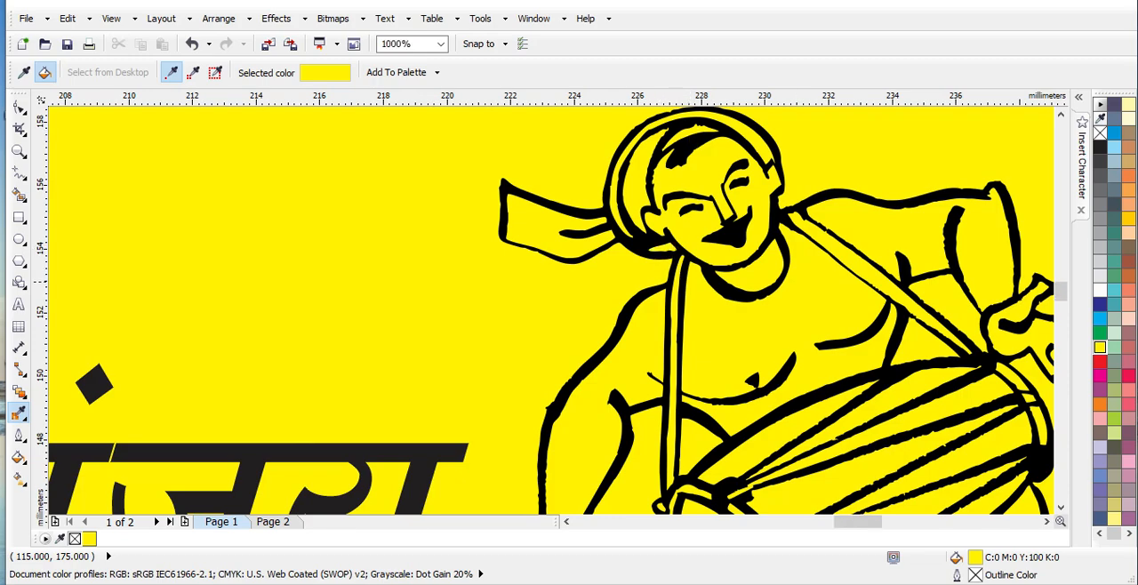
Fill the white diagonal bands along the horizontal flute above the address lines with yellow
scroll(798, 282, "down", 3)
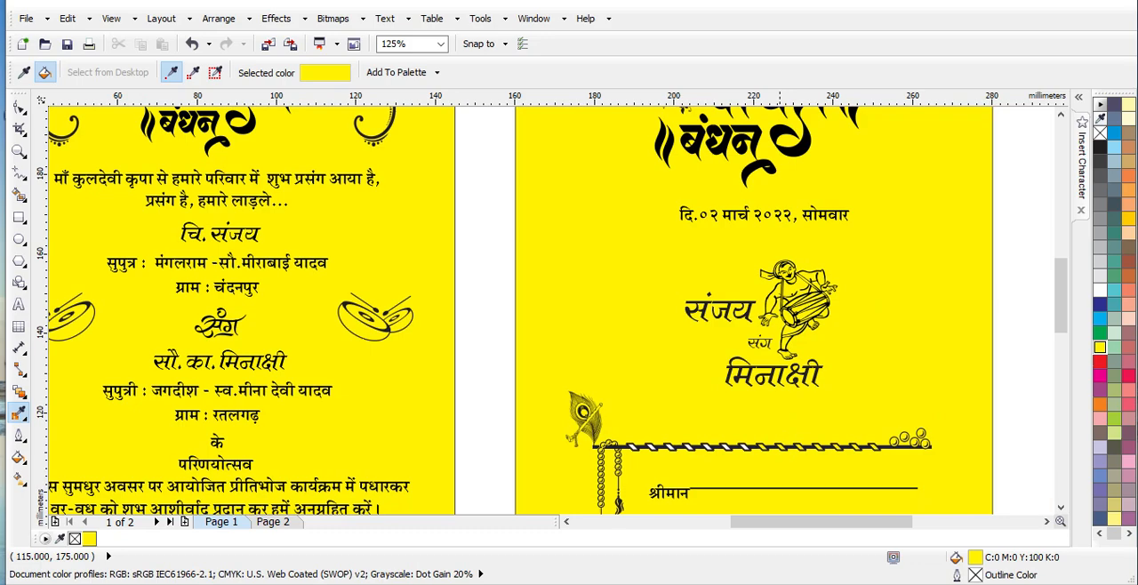
scroll(559, 307, "down", 5)
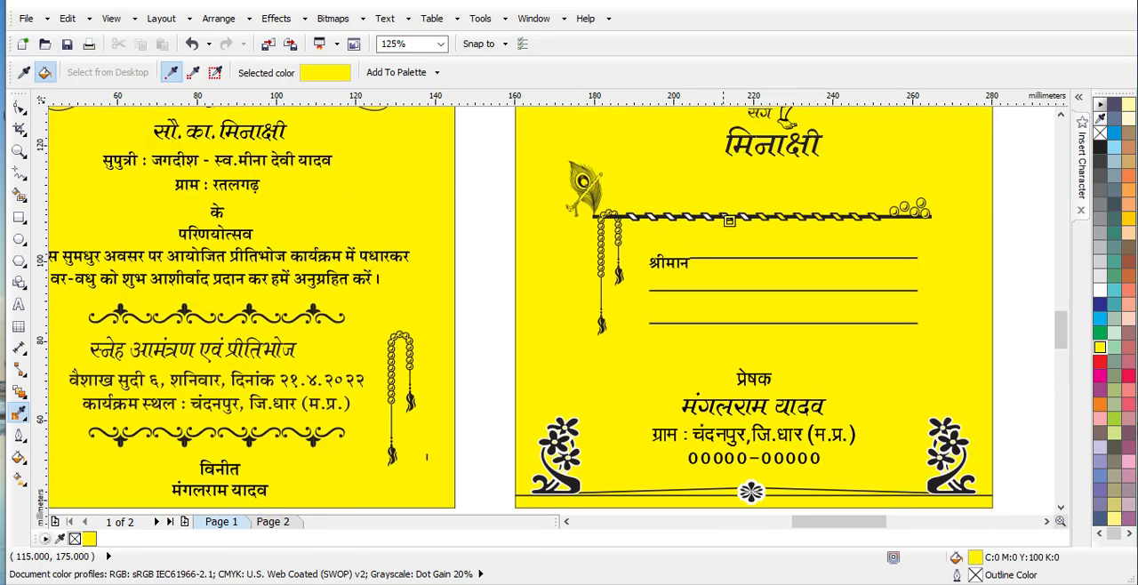
scroll(730, 217, "up", 4)
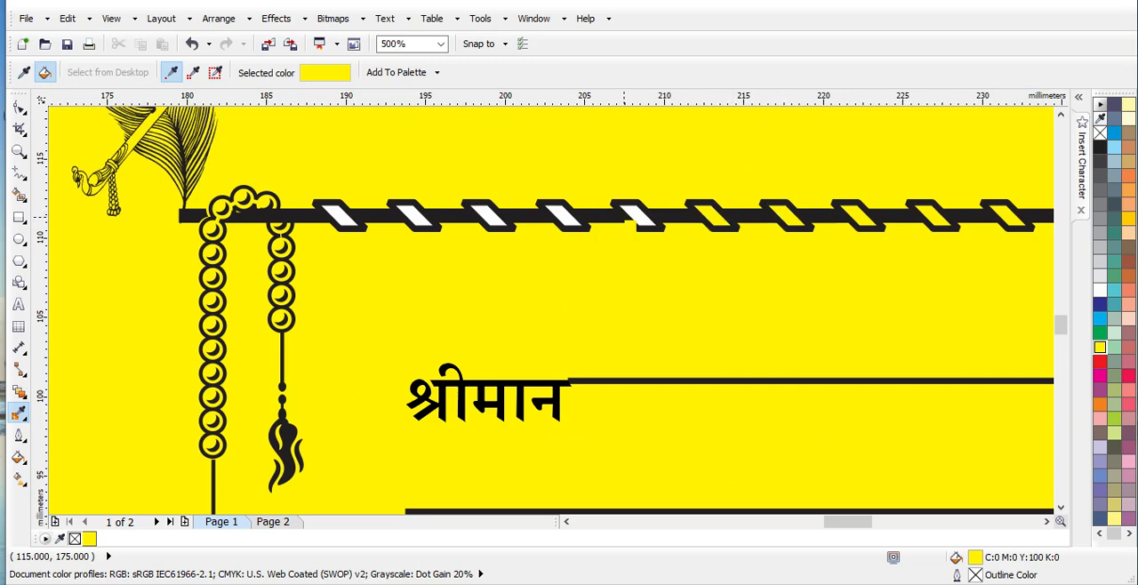
left_click(637, 215)
left_click(560, 215)
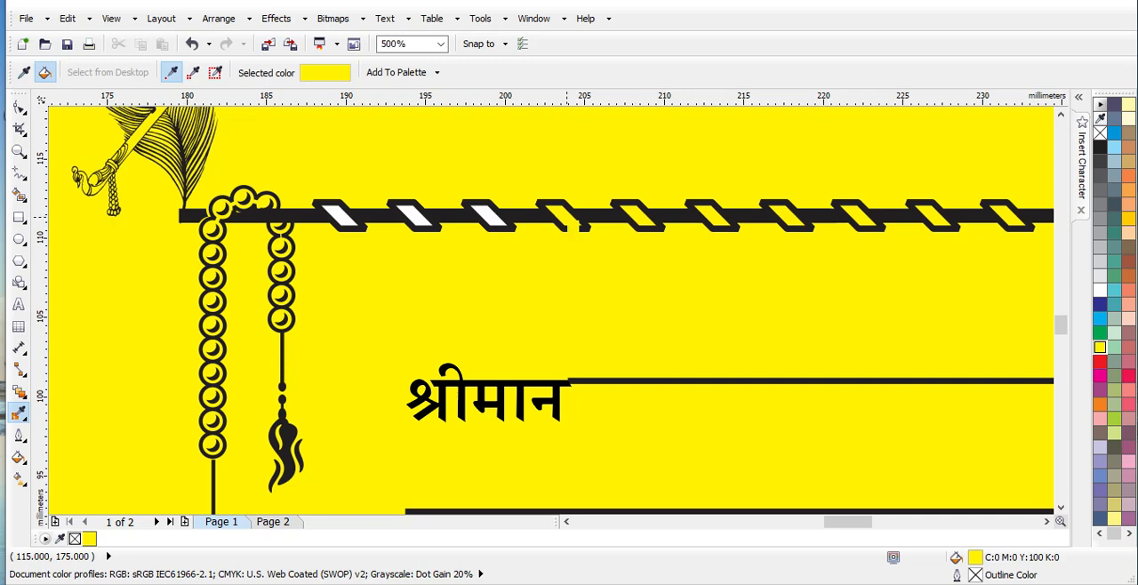
left_click(487, 216)
left_click(410, 215)
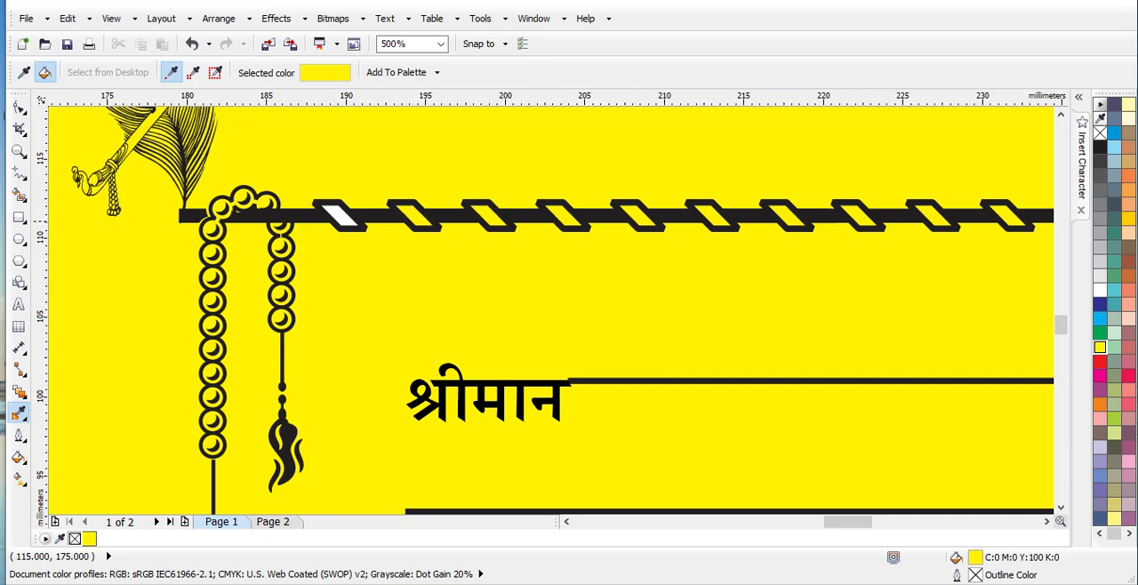
left_click(344, 226)
Place a large 4 as artistic text on page 2, and delete it
left_click(273, 522)
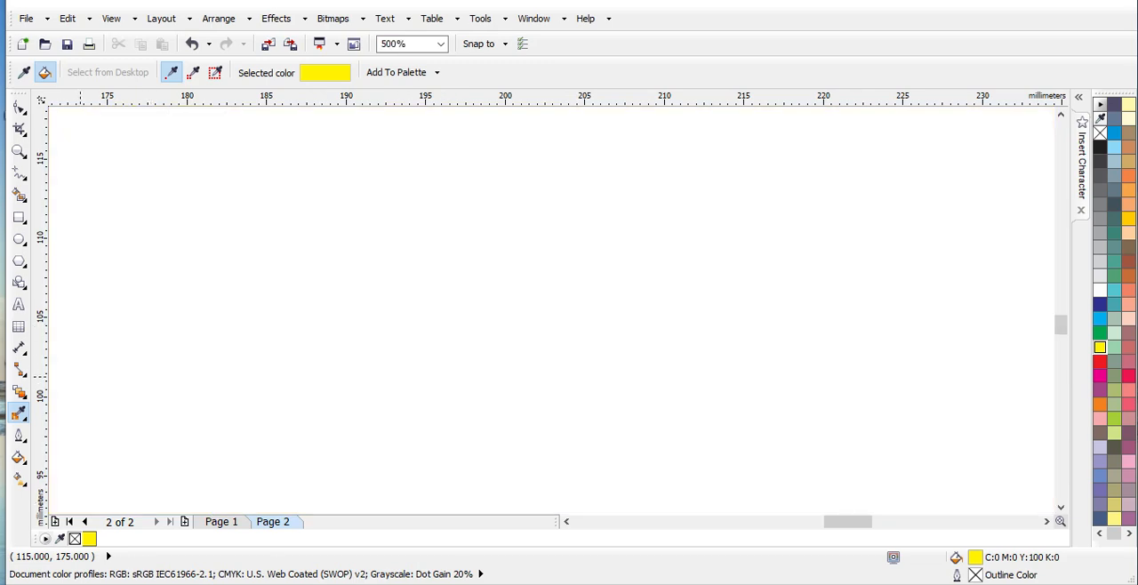
left_click(18, 304)
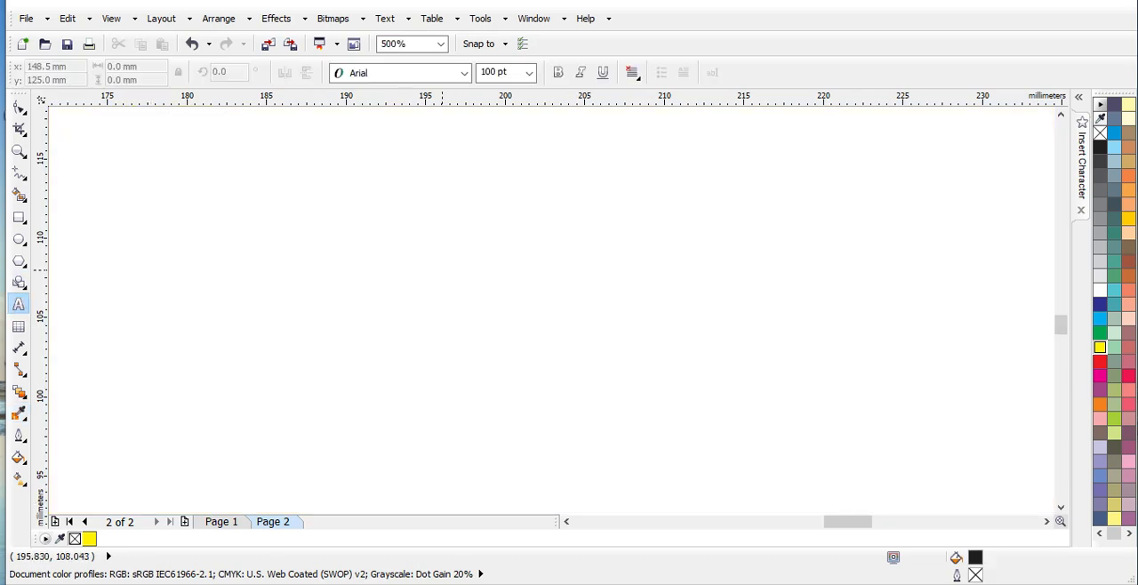
scroll(642, 355, "down", 2)
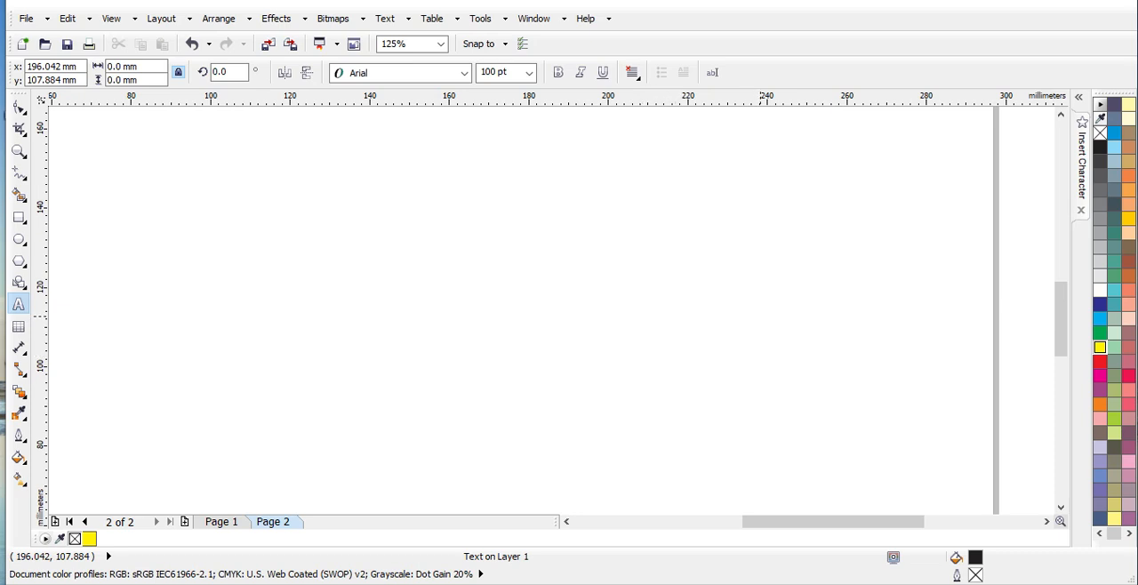
type("4")
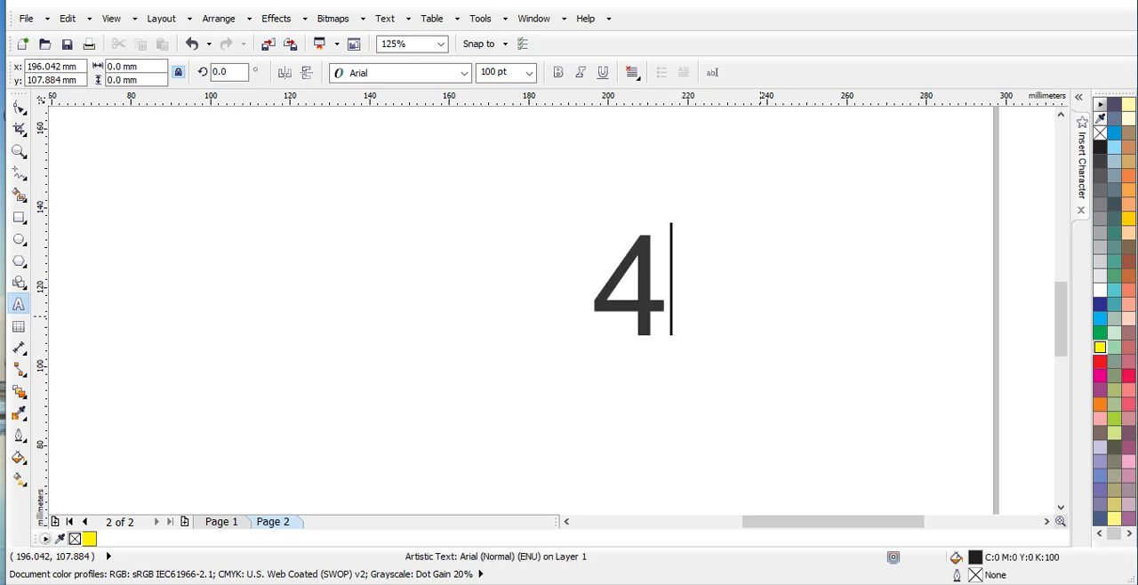
key("BackSpace")
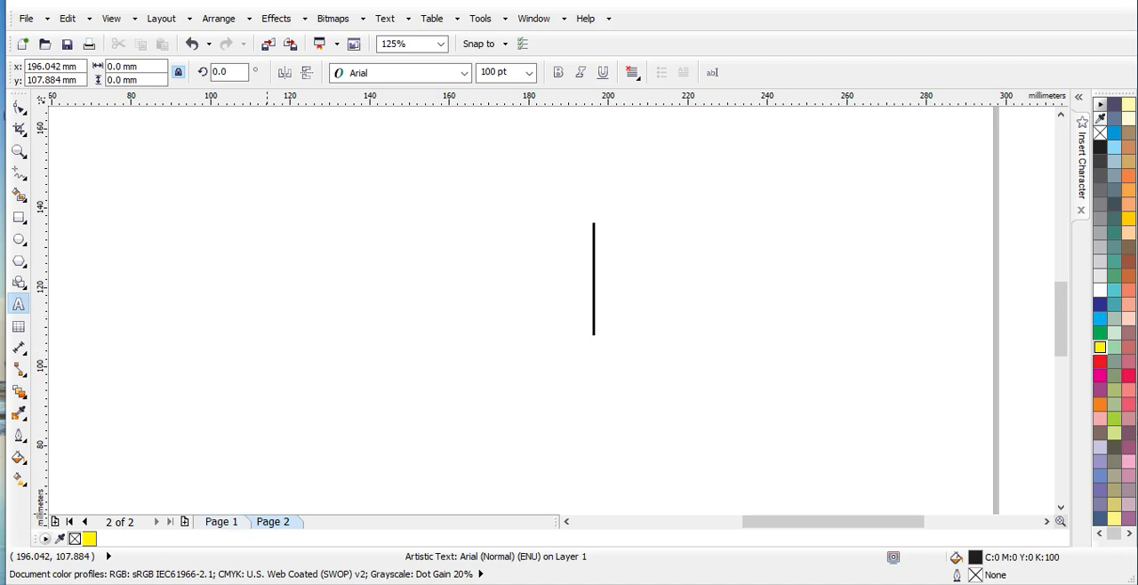
Ungroup the floral border along the bottom edge of the address side on page 1
left_click(221, 522)
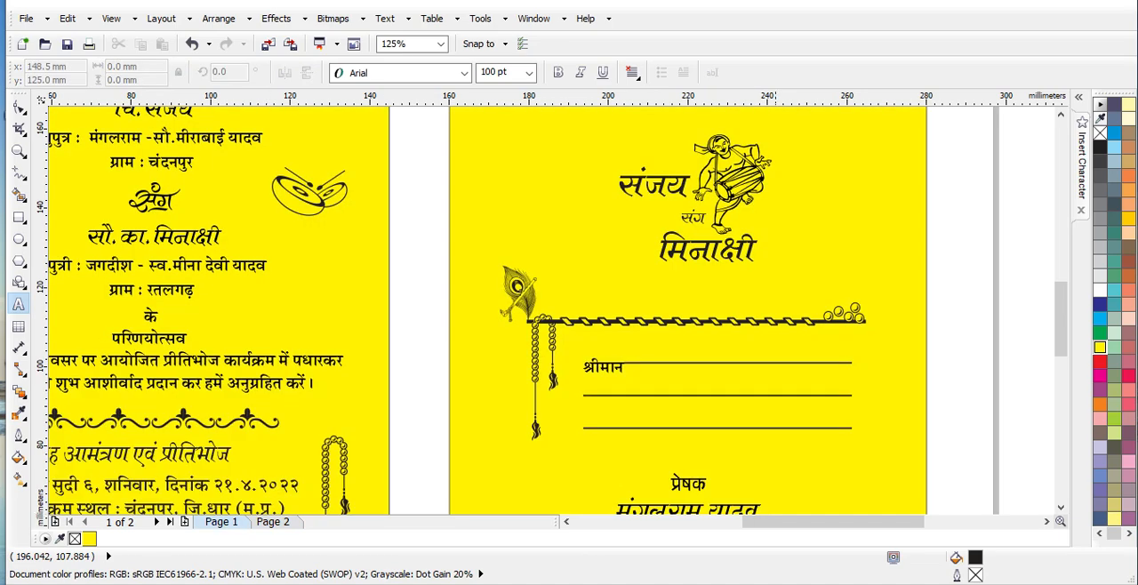
scroll(838, 361, "down", 3)
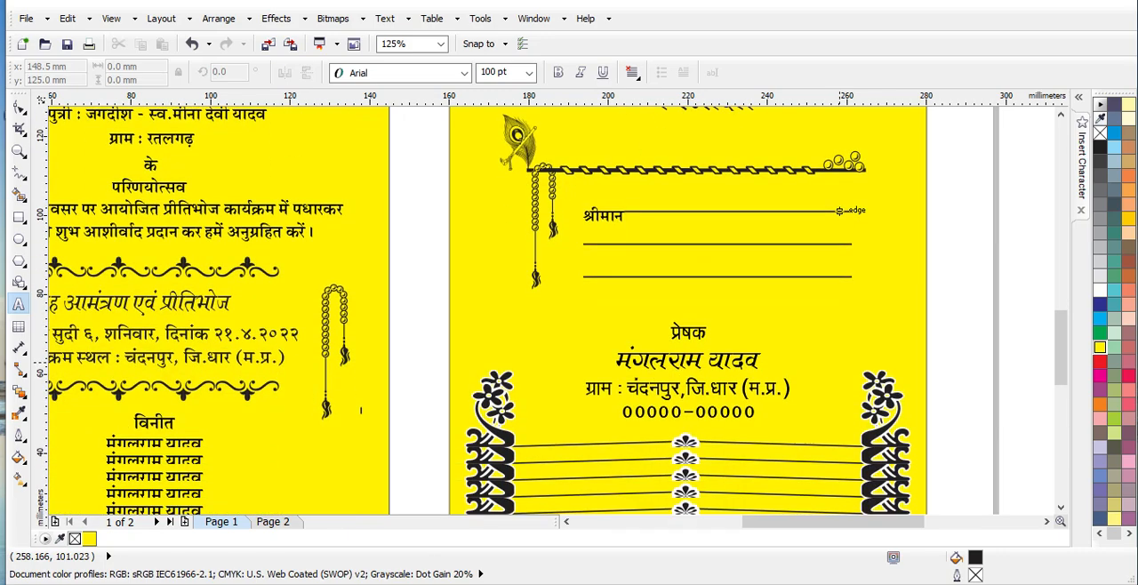
scroll(837, 160, "down", 1)
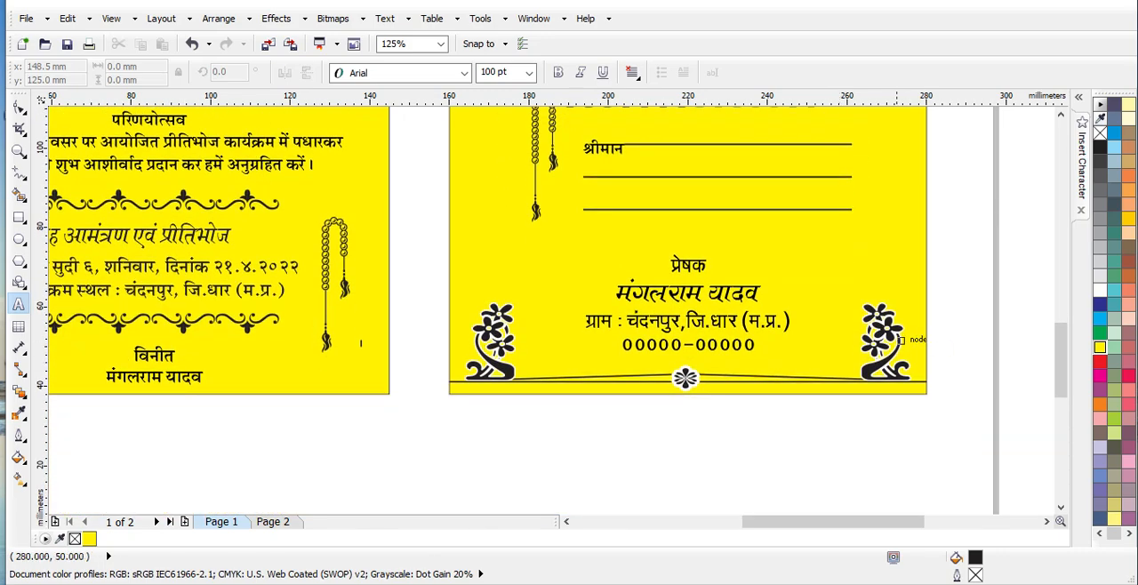
scroll(902, 336, "up", 3)
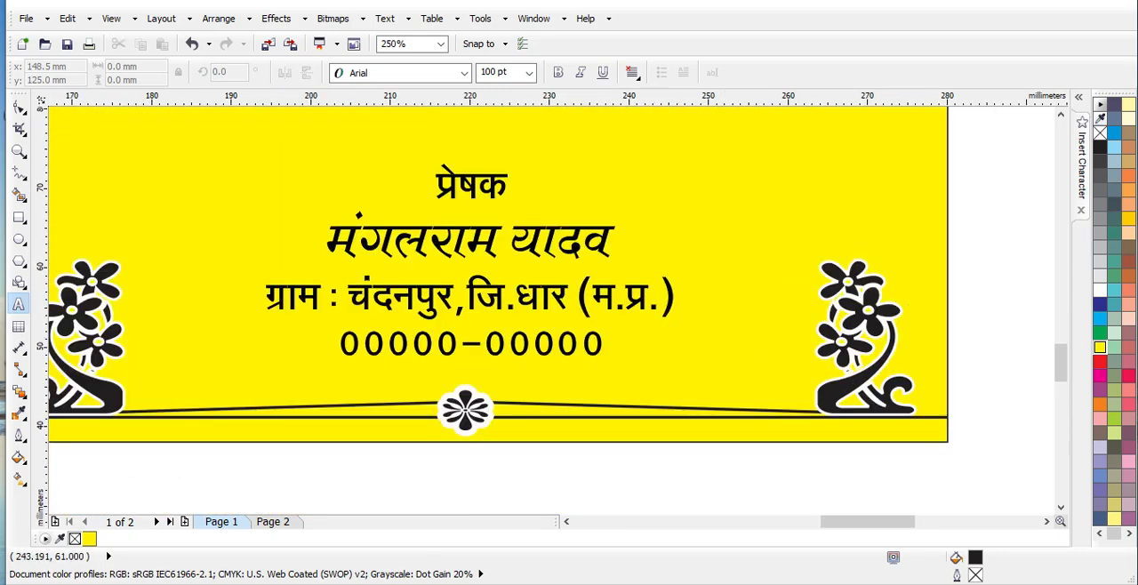
left_click(18, 107)
left_click(868, 311)
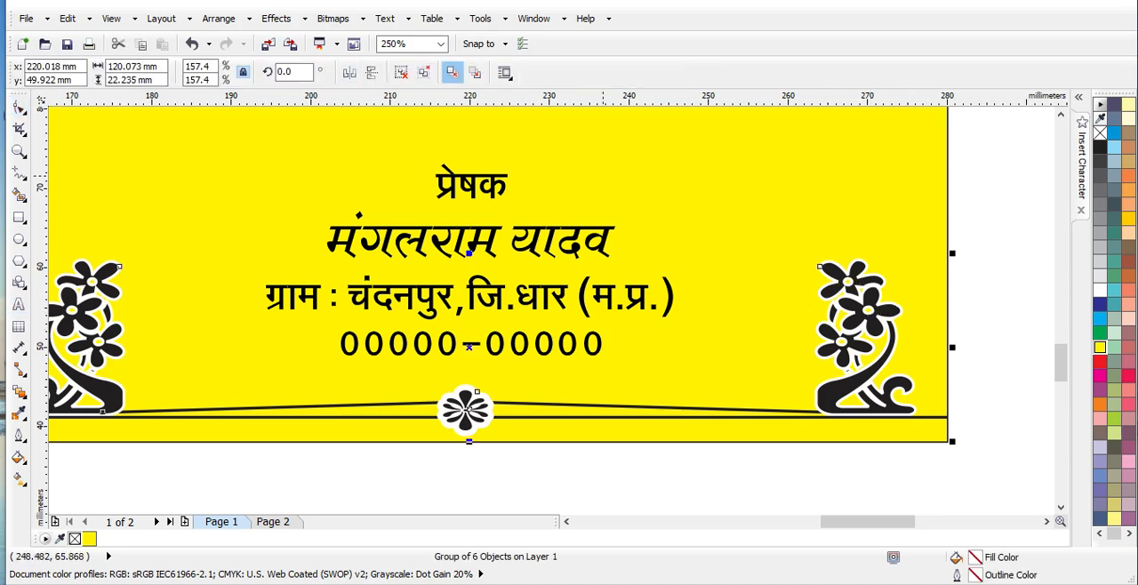
left_click(401, 72)
left_click(986, 333)
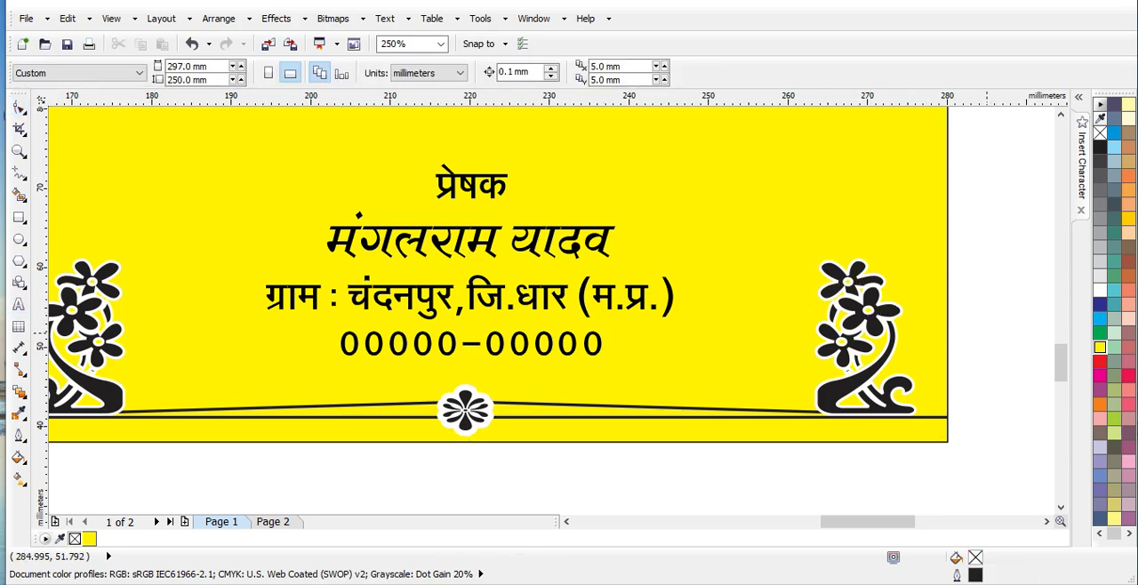
Remove the white outlines from the right and left flower ornaments at the bottom corners of the address side
left_click(876, 306)
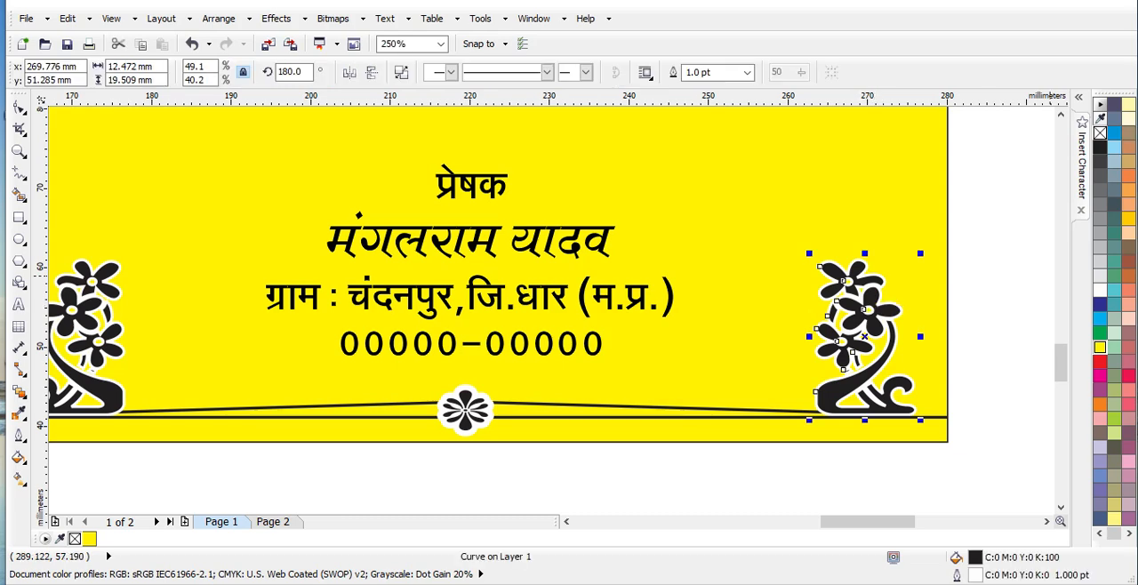
right_click(1099, 134)
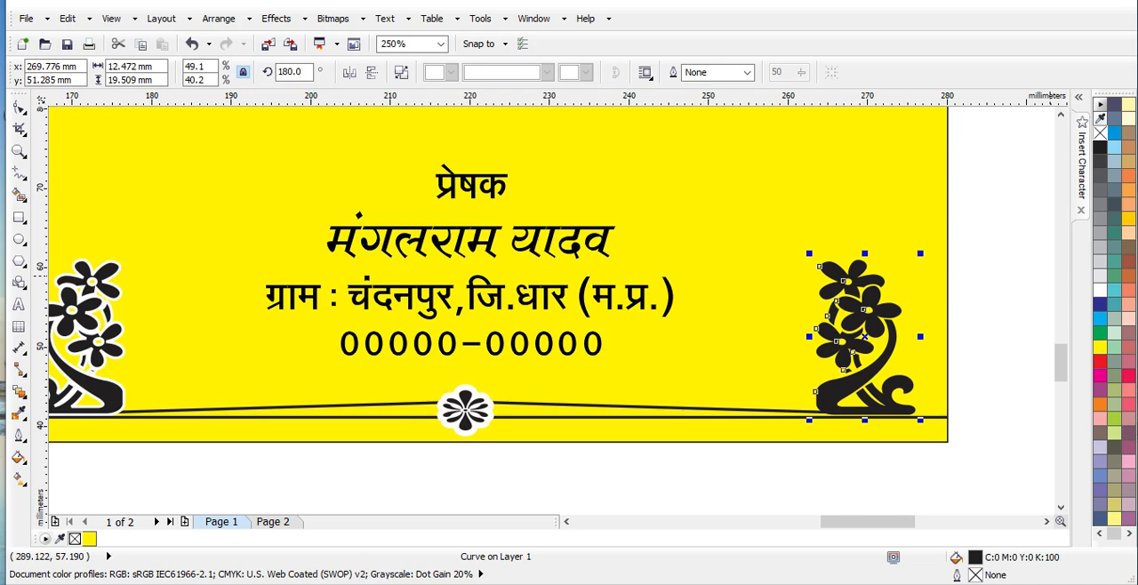
left_click(1019, 301)
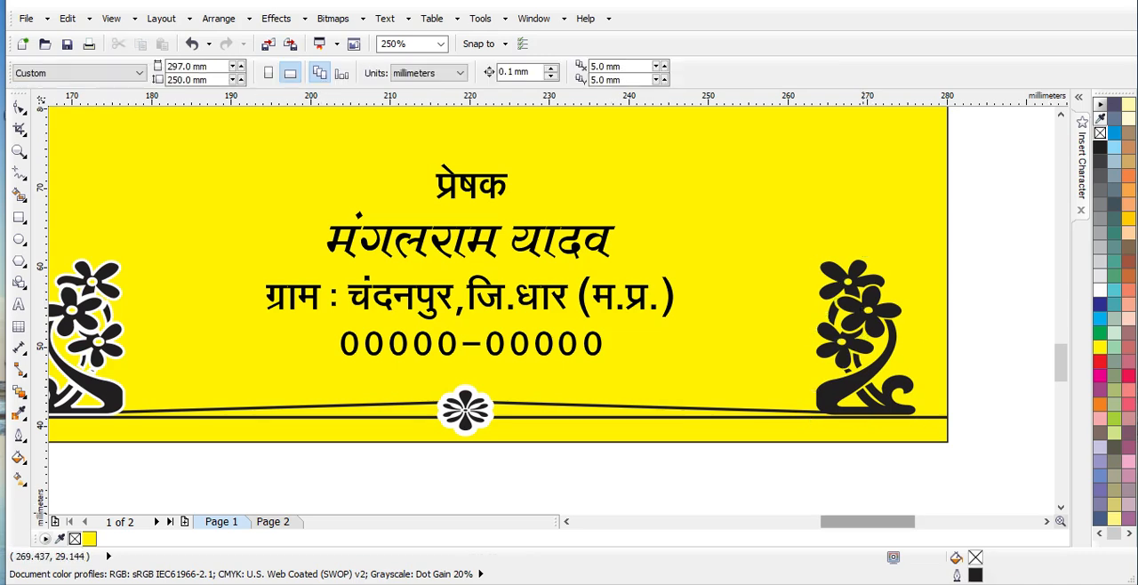
left_click_drag(862, 522, 841, 521)
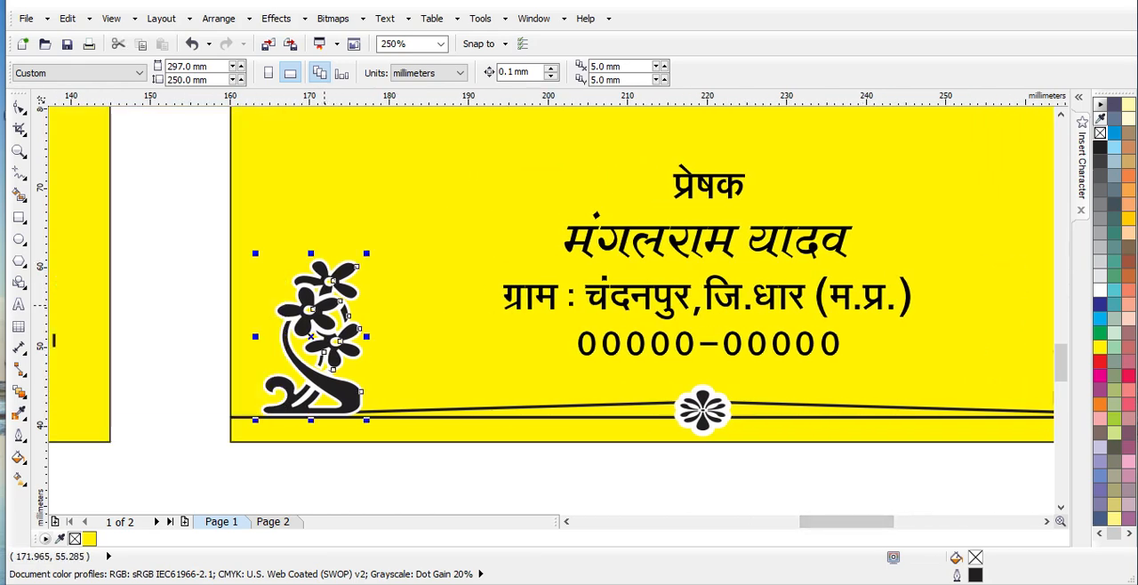
left_click(360, 331)
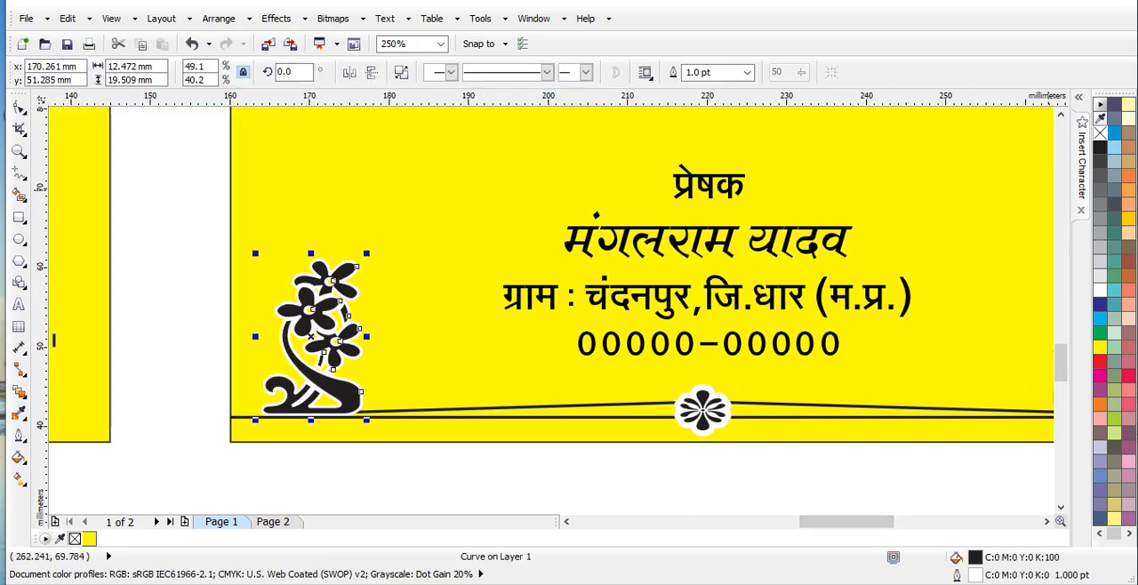
right_click(1099, 133)
Clear the white contour around the small flower at the centre of the bottom border line
left_click(721, 405)
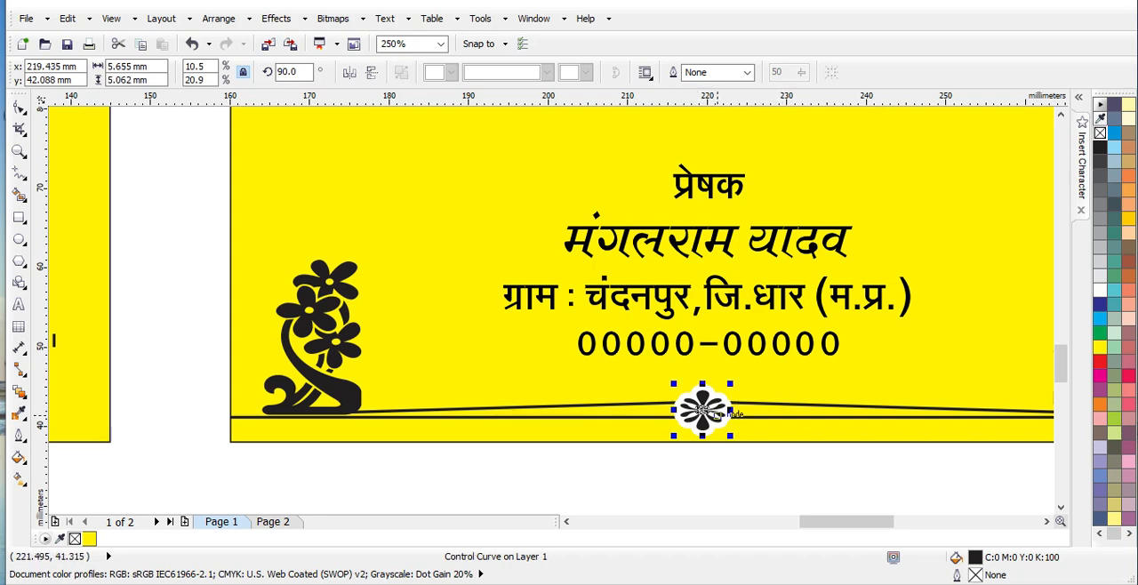
left_click(722, 435)
left_click(717, 424)
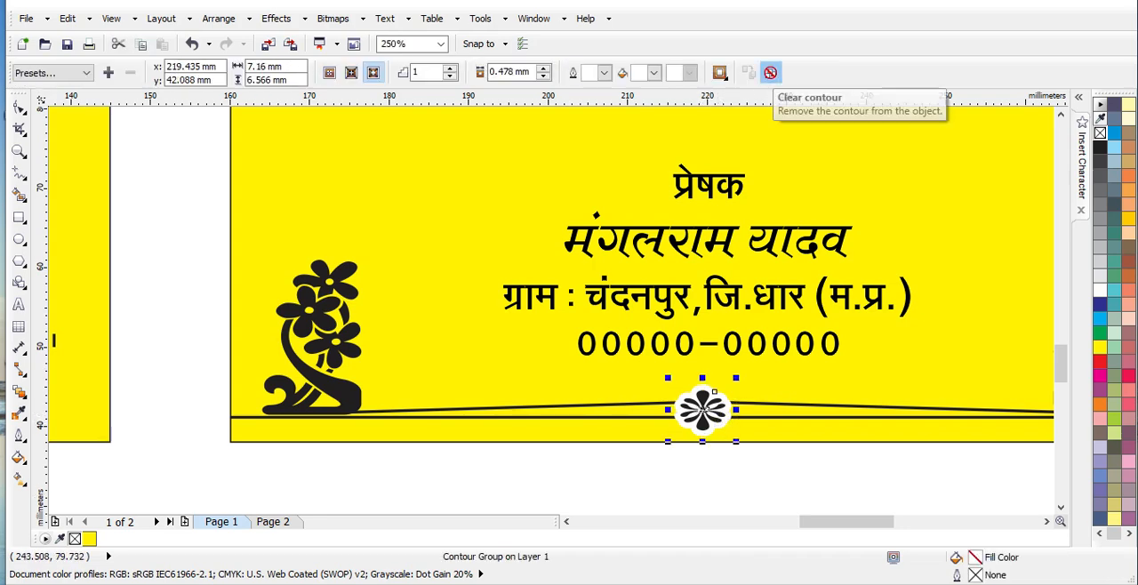
left_click(771, 73)
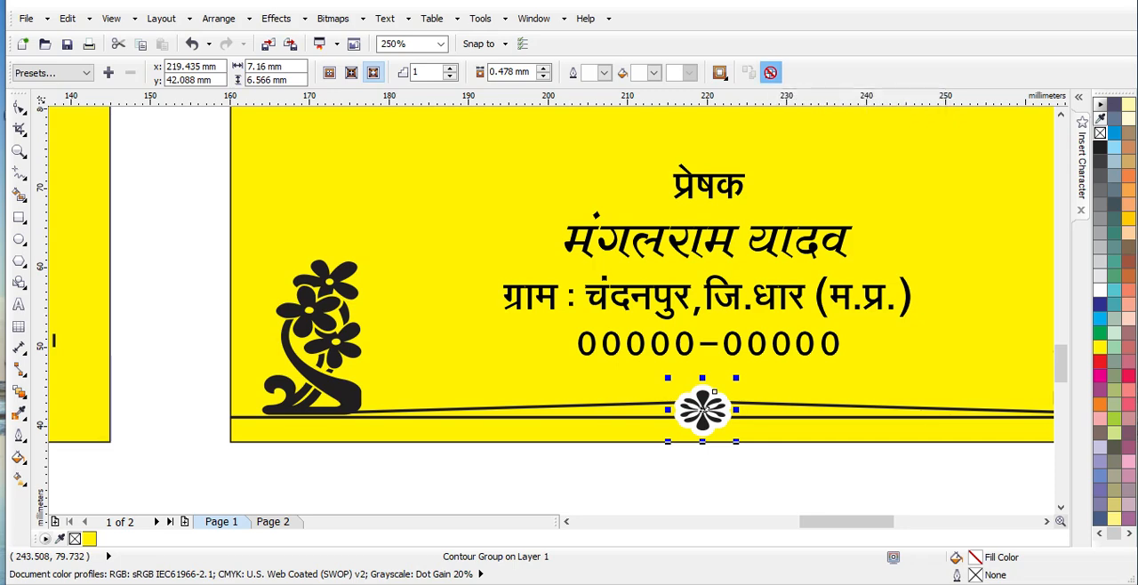
left_click(574, 470)
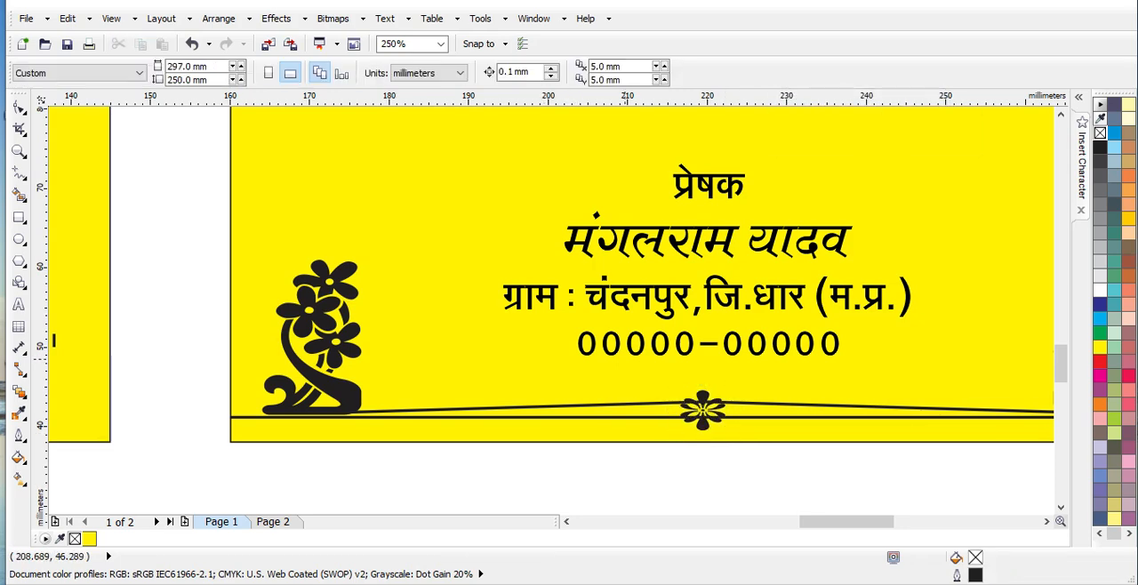
Place a large 6 as 100 pt Arial artistic text on page 2, and delete it
scroll(574, 316, "down", 1)
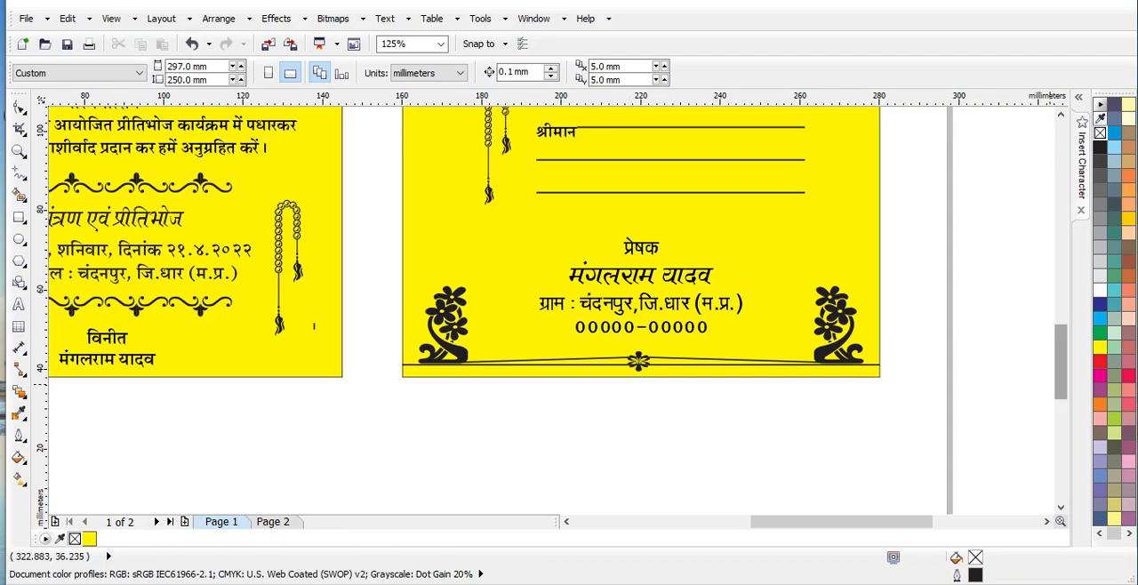
left_click_drag(1061, 379, 1060, 296)
left_click_drag(836, 522, 779, 522)
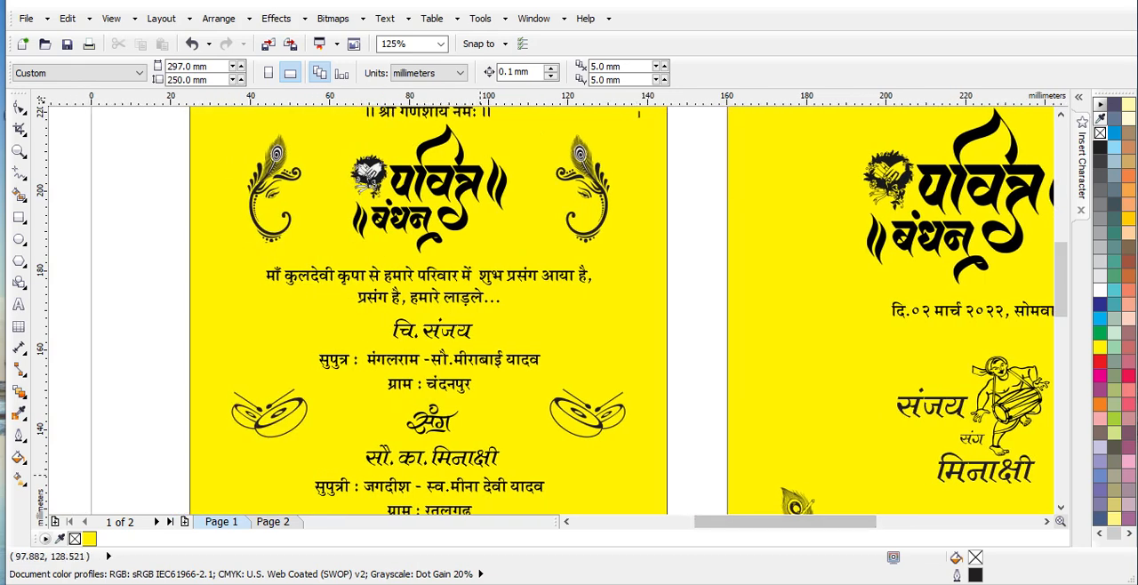
left_click(273, 522)
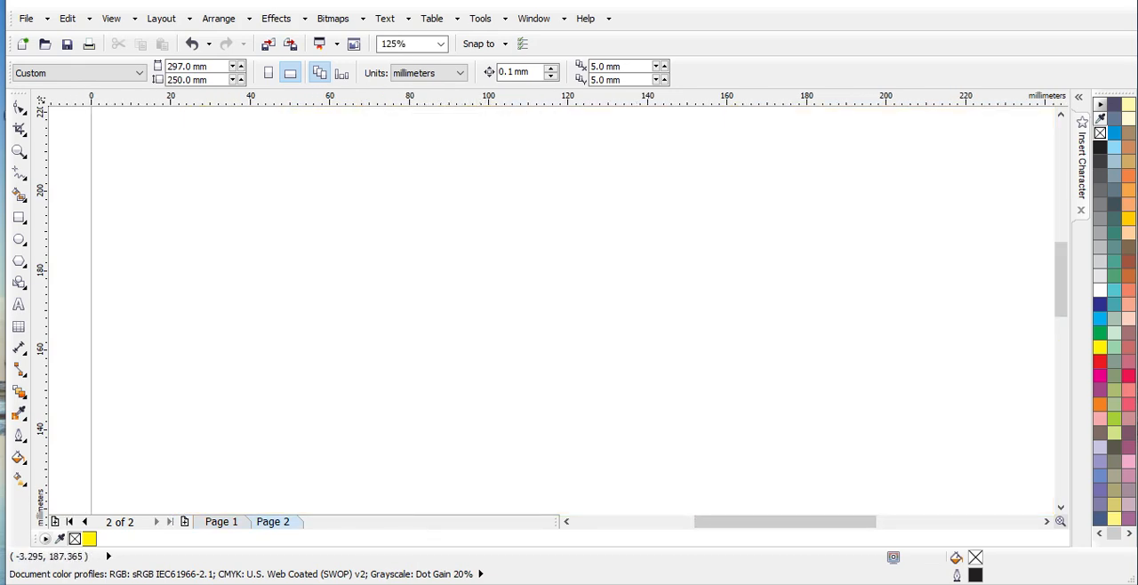
key("F8")
left_click(432, 269)
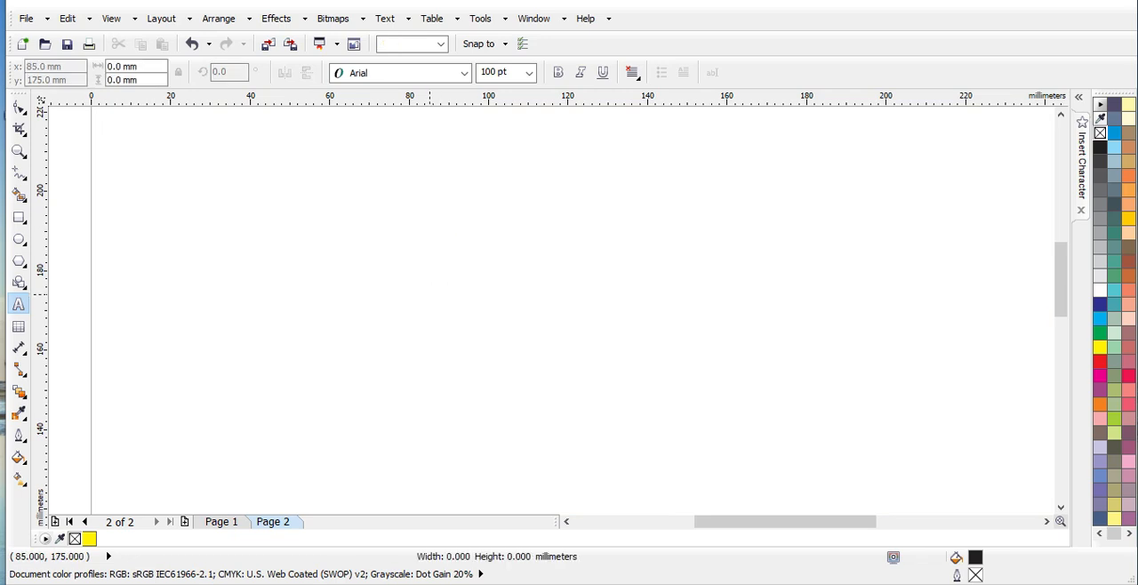
type("6")
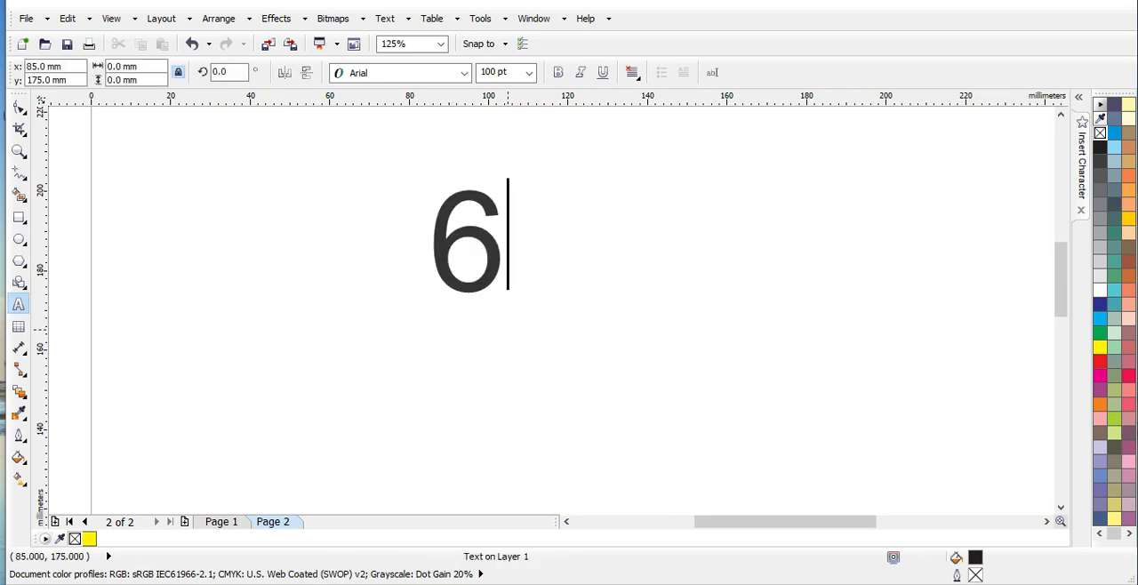
key("Escape")
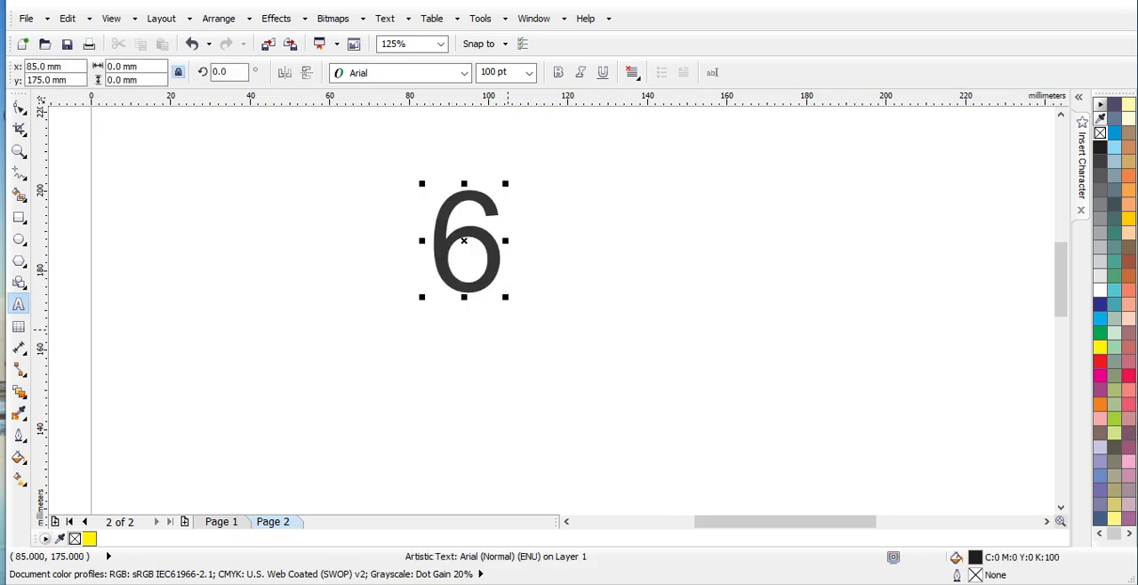
key("BackSpace")
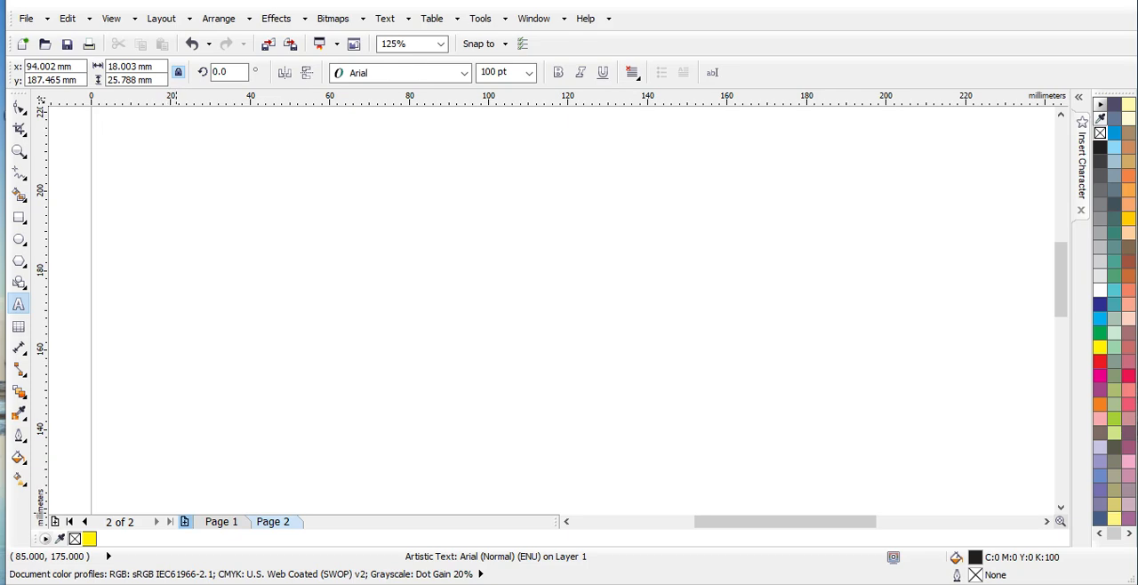
Fill the white eye rings and quill of the right Ganesha's peacock feather on page 1 with the sampled background yellow
left_click(222, 522)
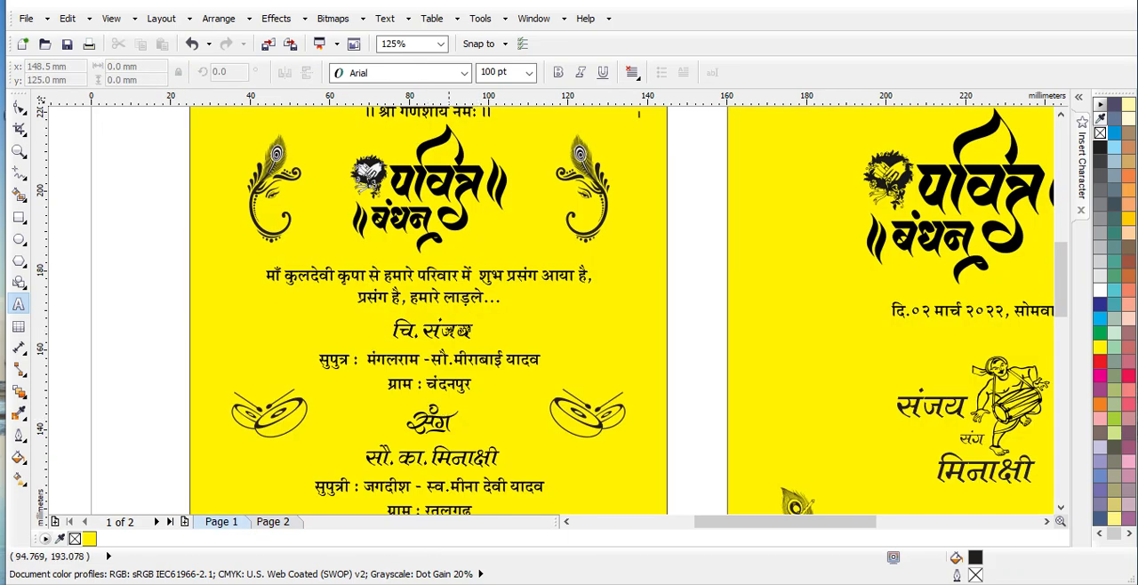
scroll(570, 170, "up", 1)
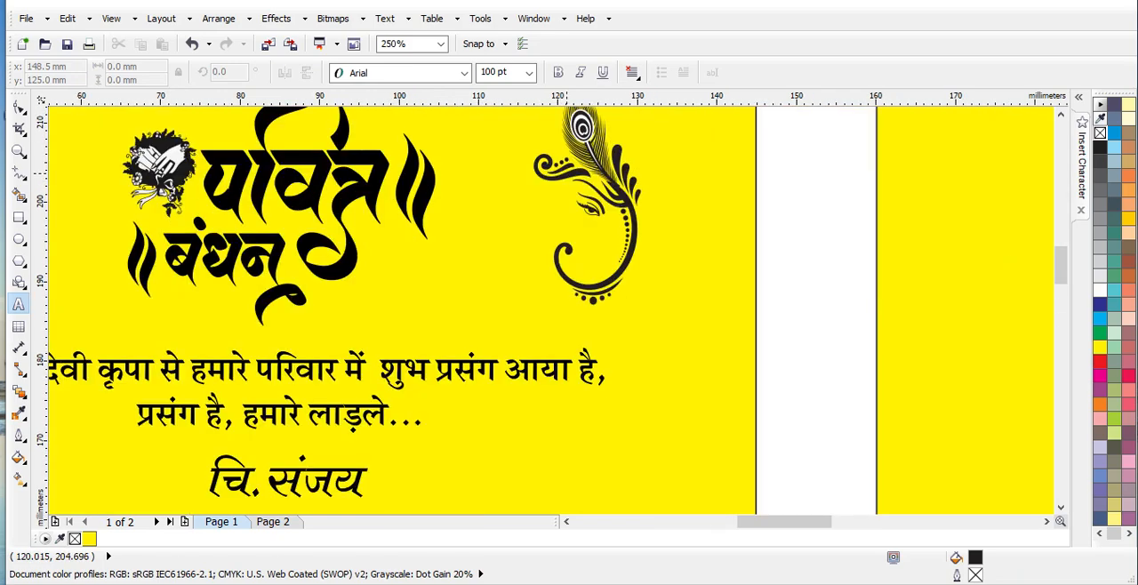
scroll(577, 309, "up", 3)
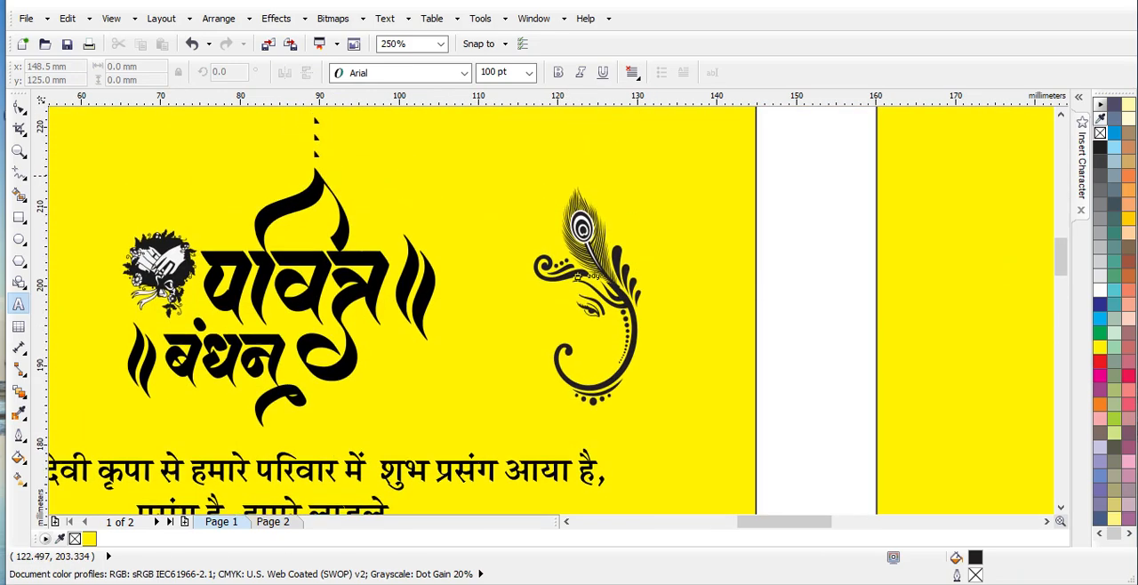
scroll(577, 308, "up", 1)
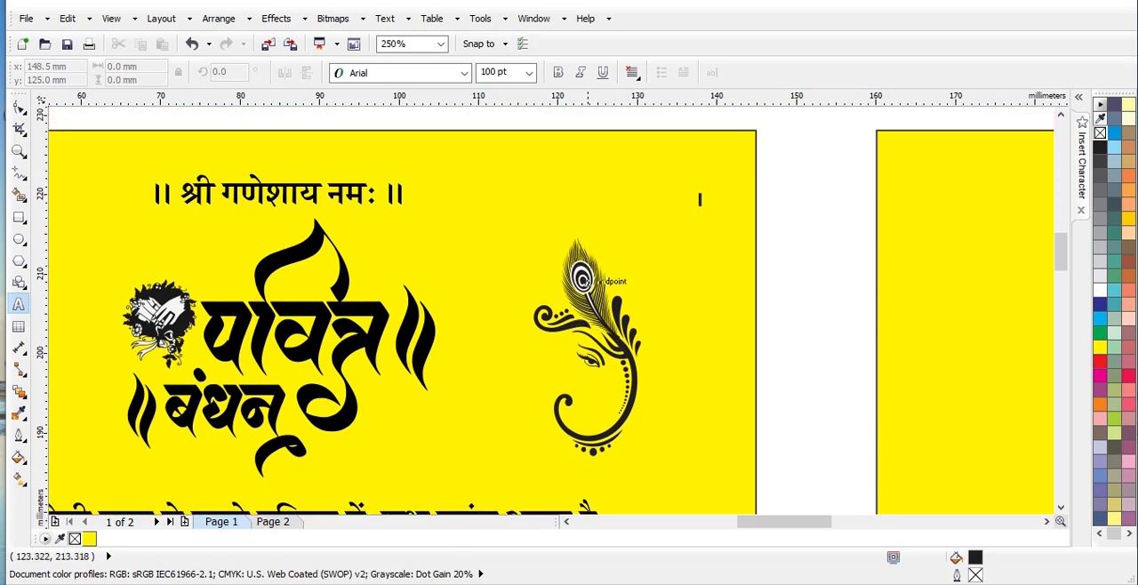
scroll(577, 289, "up", 1)
scroll(580, 290, "up", 1)
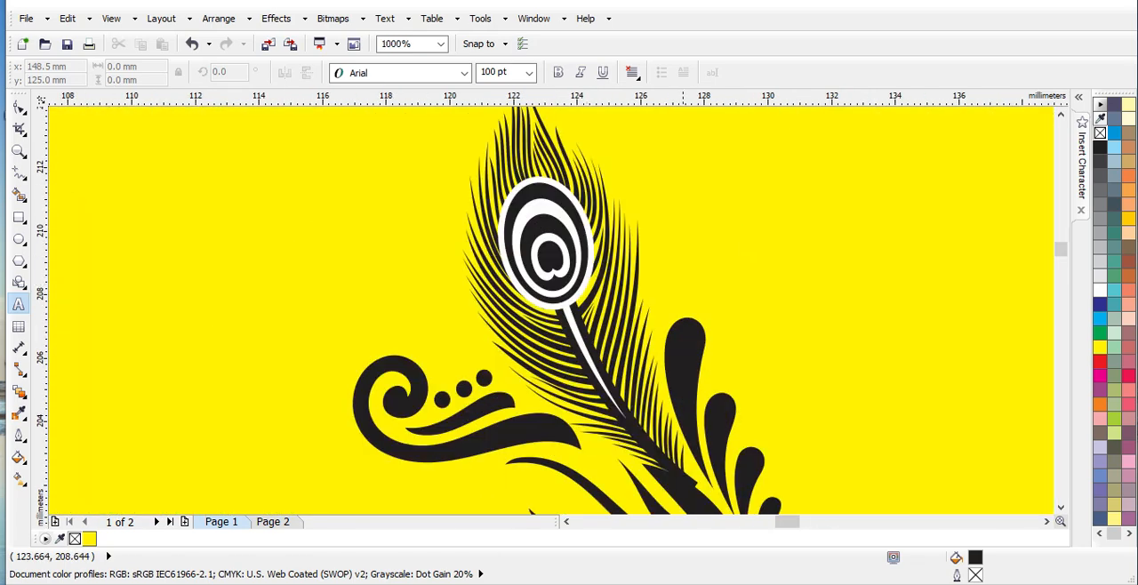
left_click(17, 412)
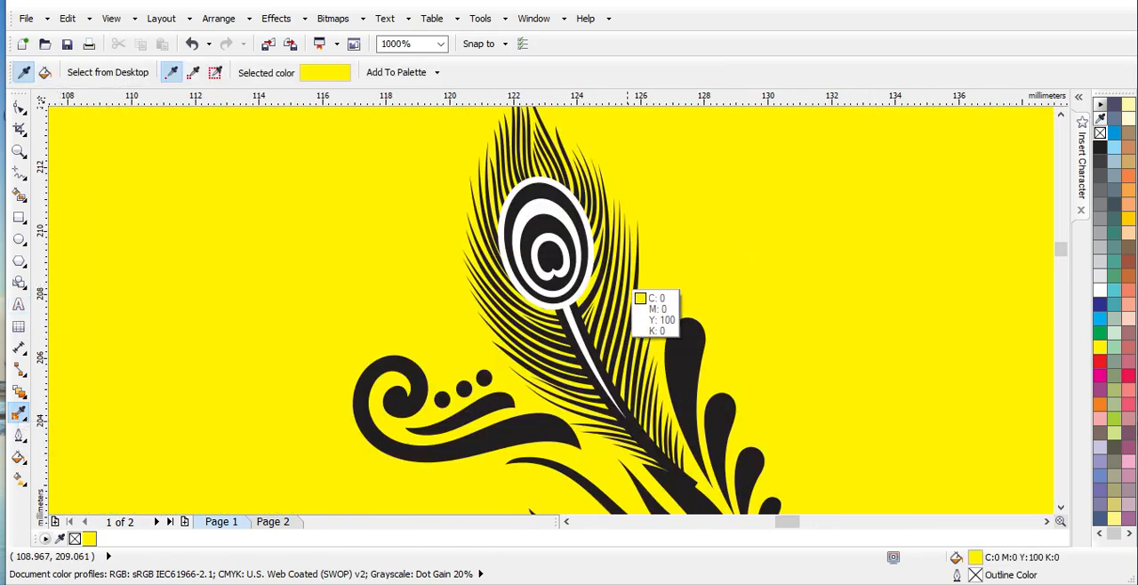
left_click(799, 254)
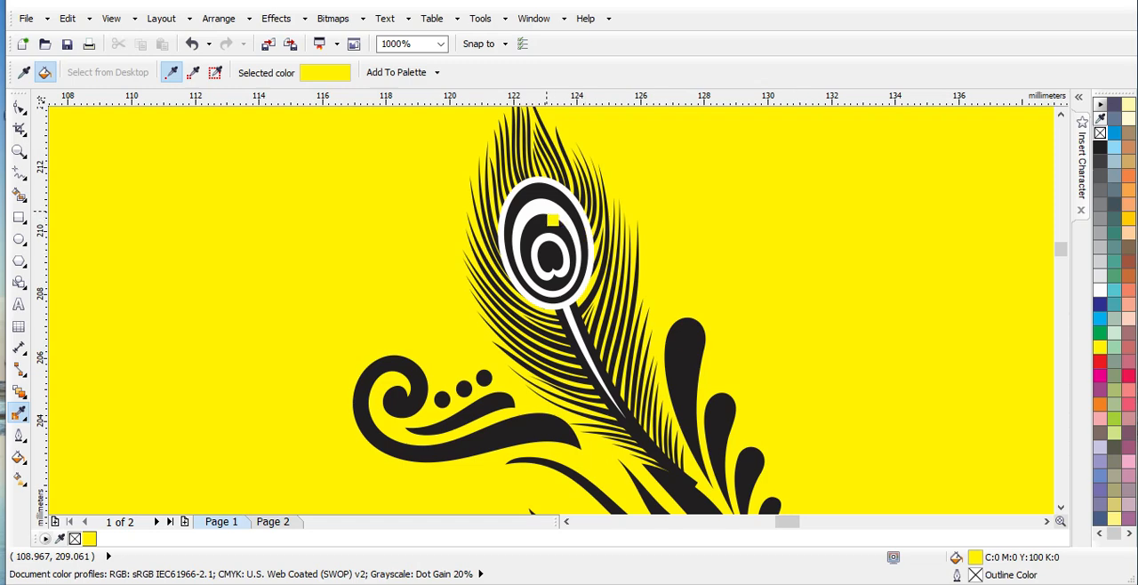
left_click(558, 222)
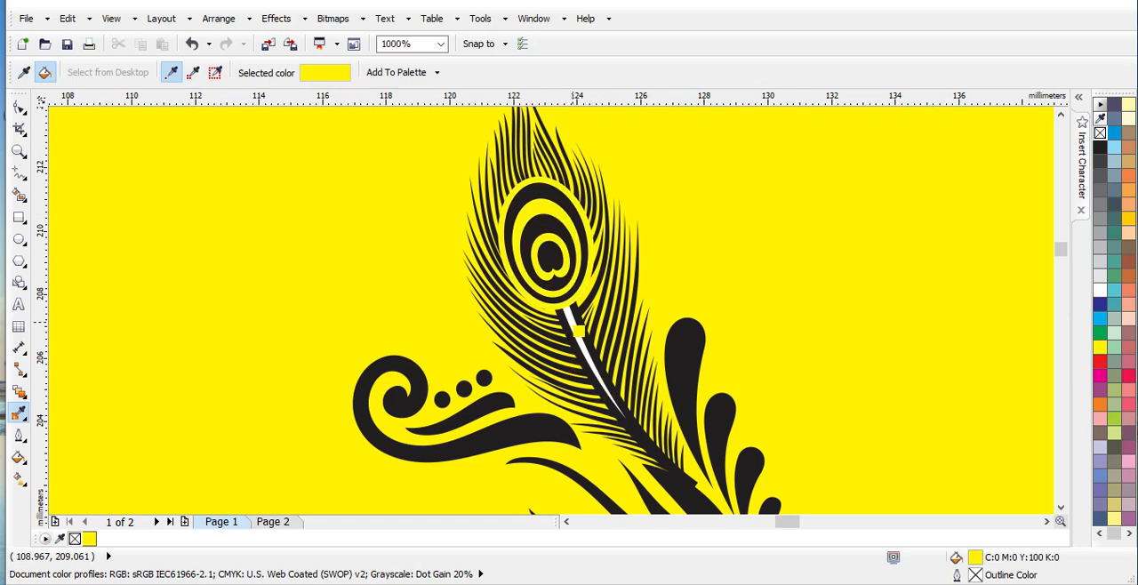
left_click(568, 321)
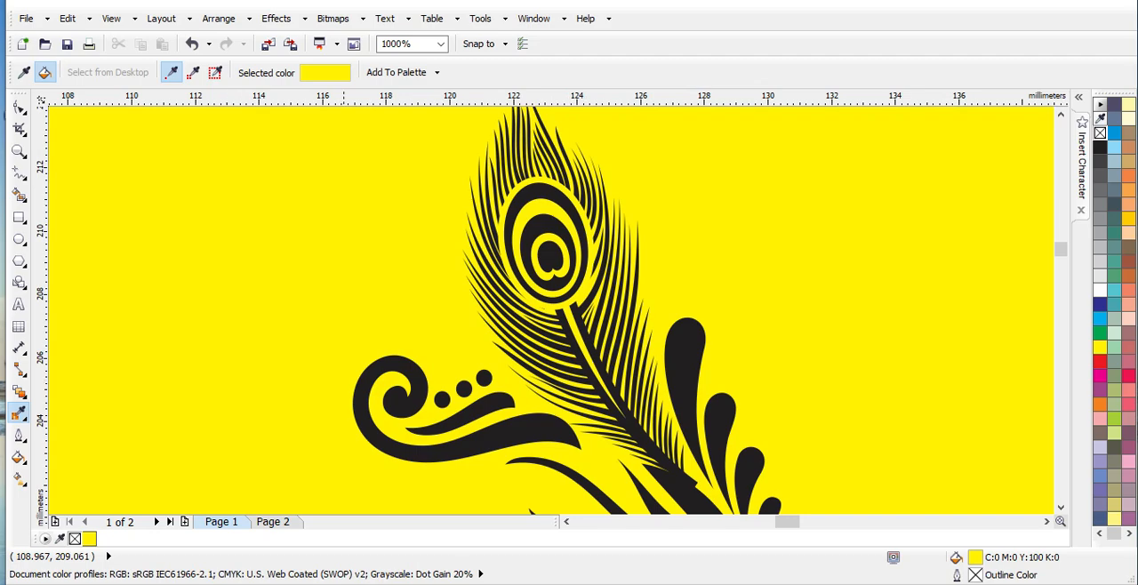
Fill the white eye rings and quill of the left Ganesha's peacock feather with the sampled background yellow
scroll(346, 351, "down", 1)
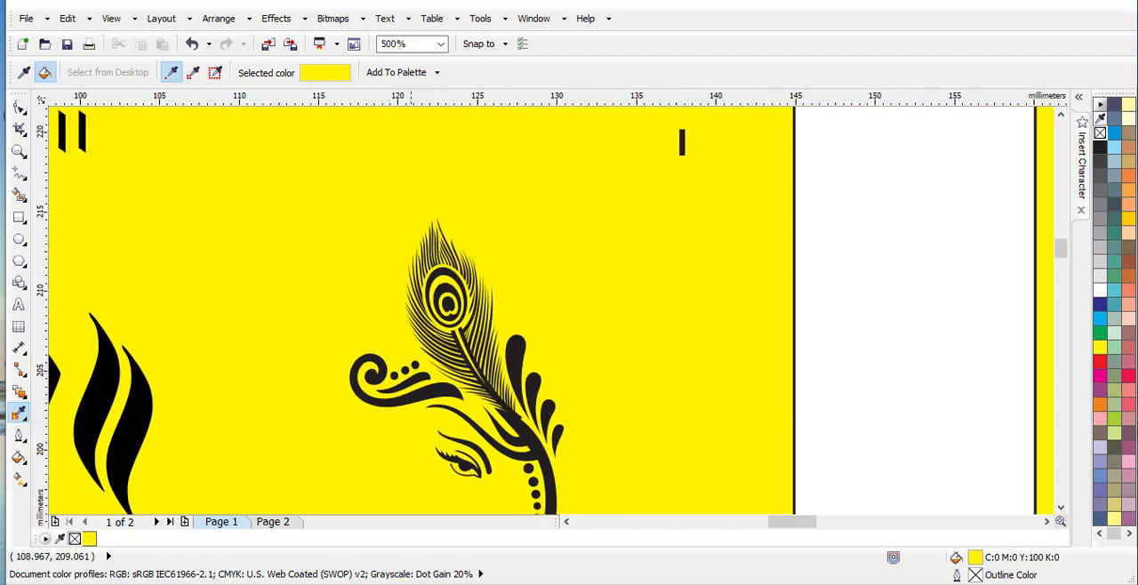
scroll(325, 401, "left", 14)
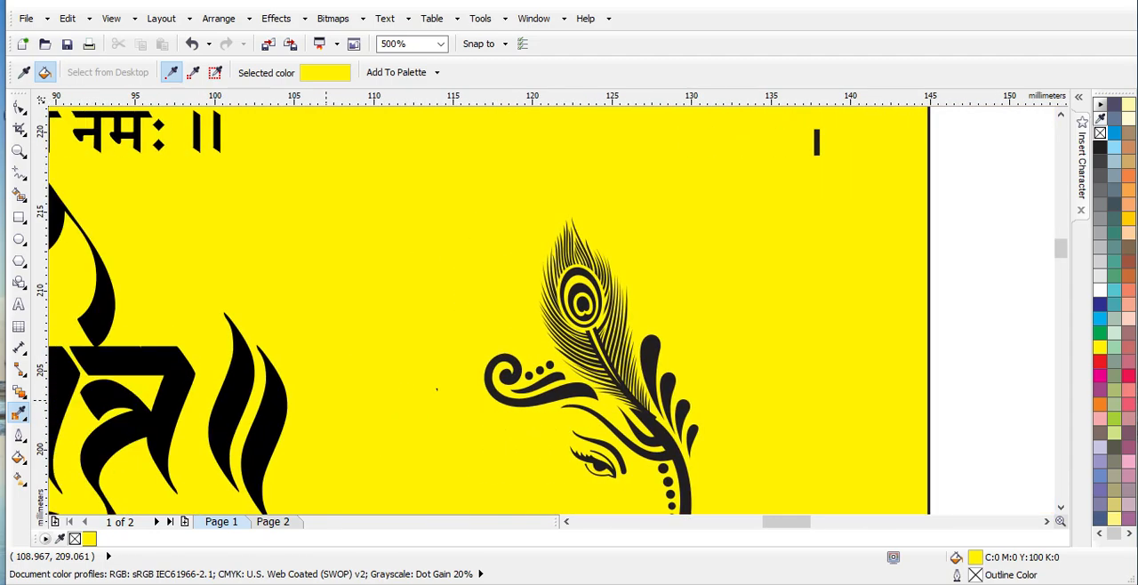
scroll(325, 401, "left", 15)
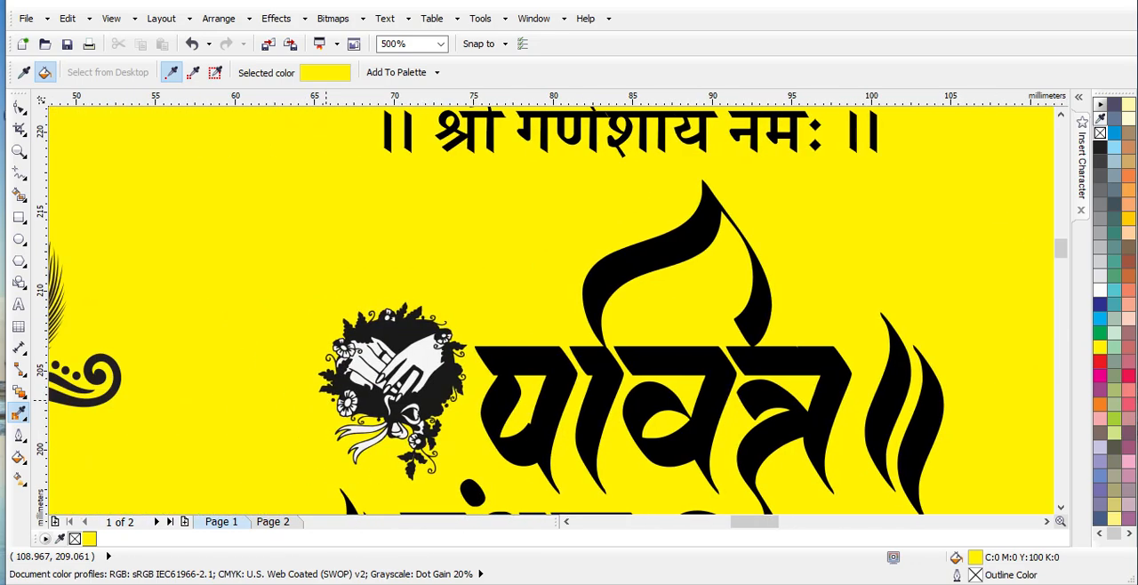
scroll(325, 401, "left", 2)
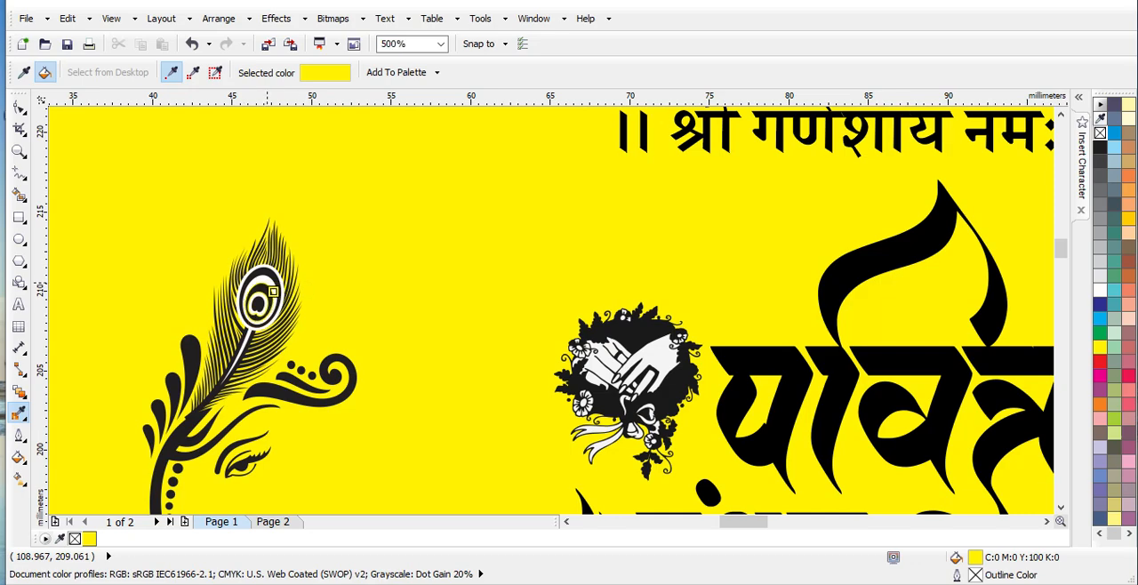
scroll(271, 292, "up", 3)
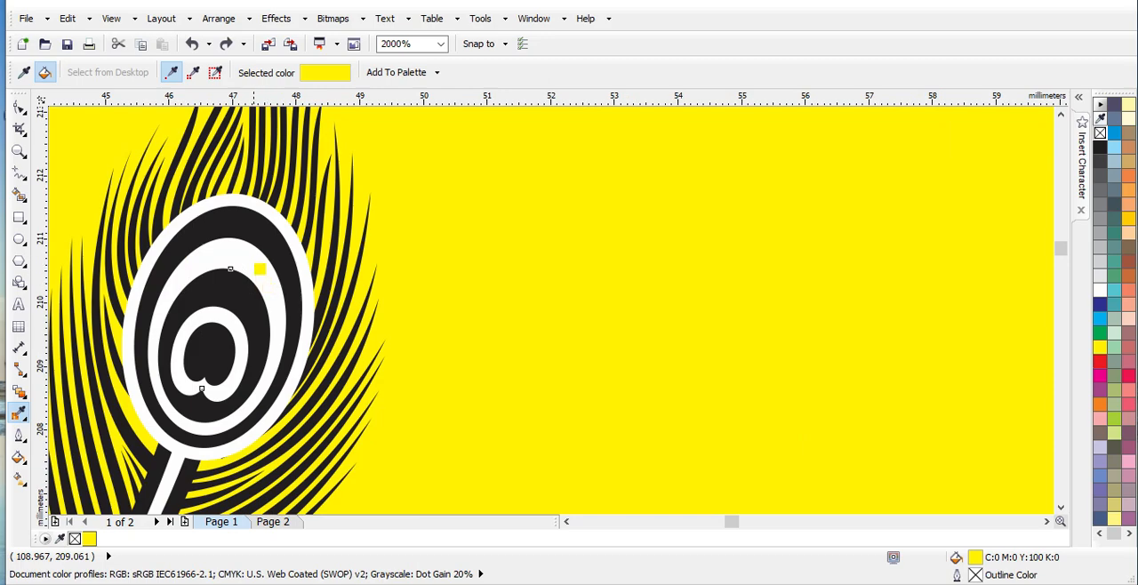
left_click(229, 267)
scroll(230, 268, "down", 3)
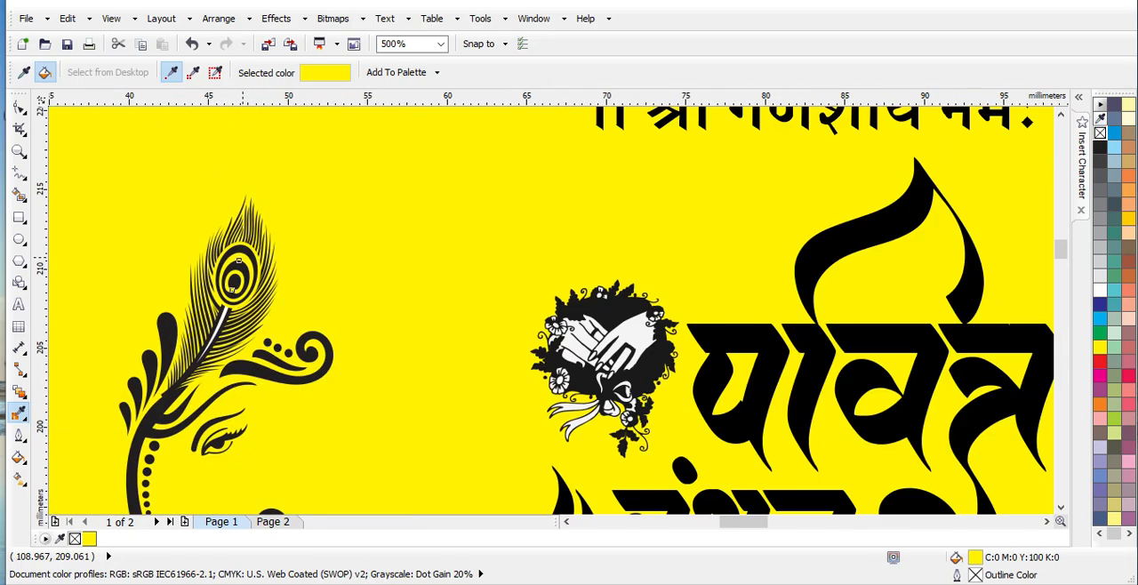
scroll(230, 330, "up", 2)
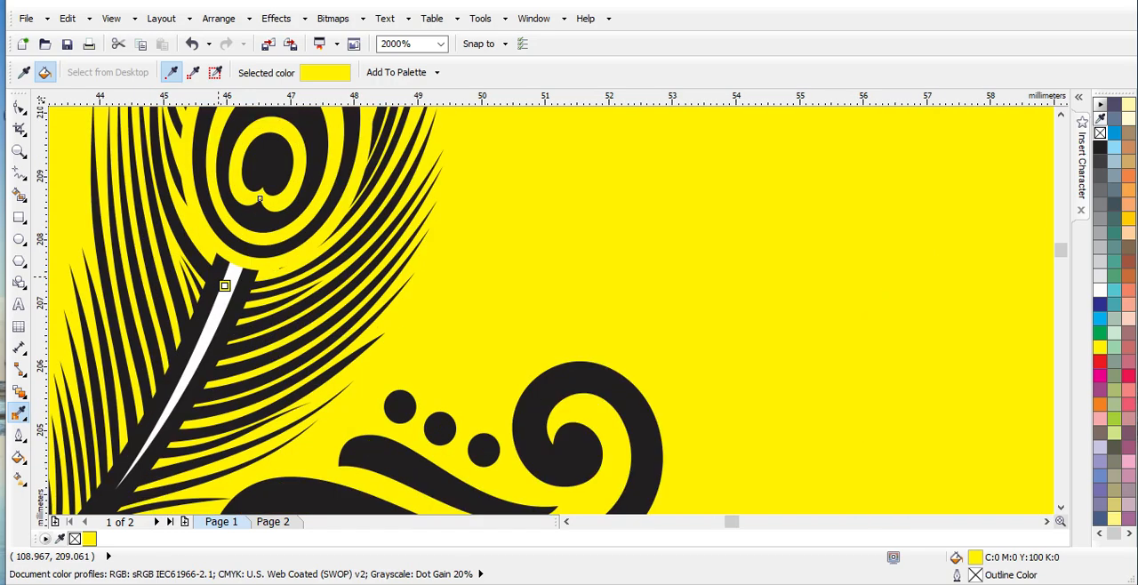
left_click(231, 287)
scroll(231, 286, "down", 3)
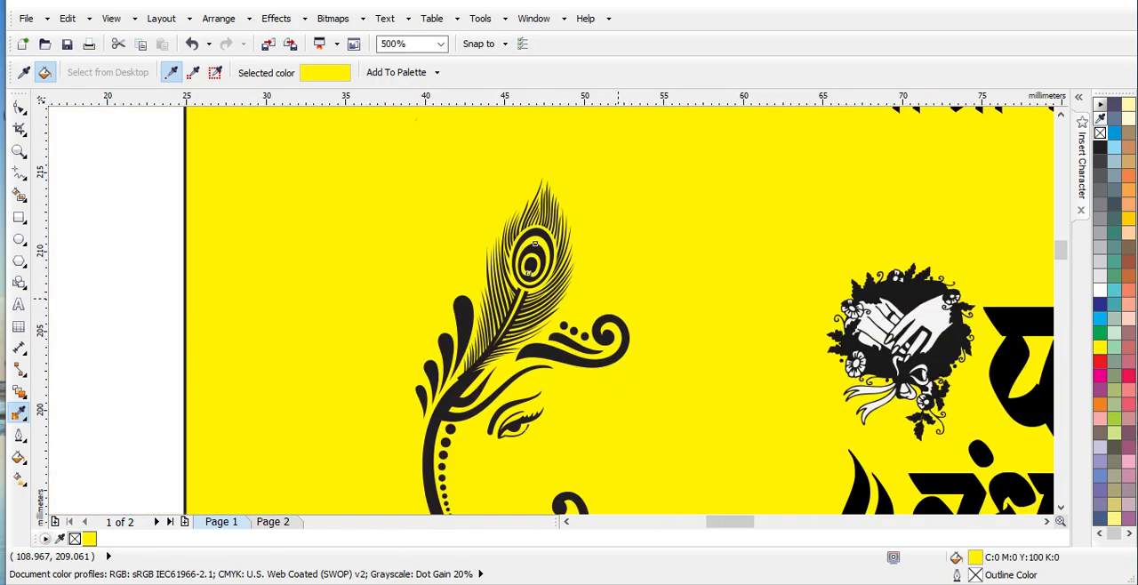
Fill the large white hand shapes in the heart wreath clipart beside the title with the sampled yellow
scroll(534, 242, "right", 5)
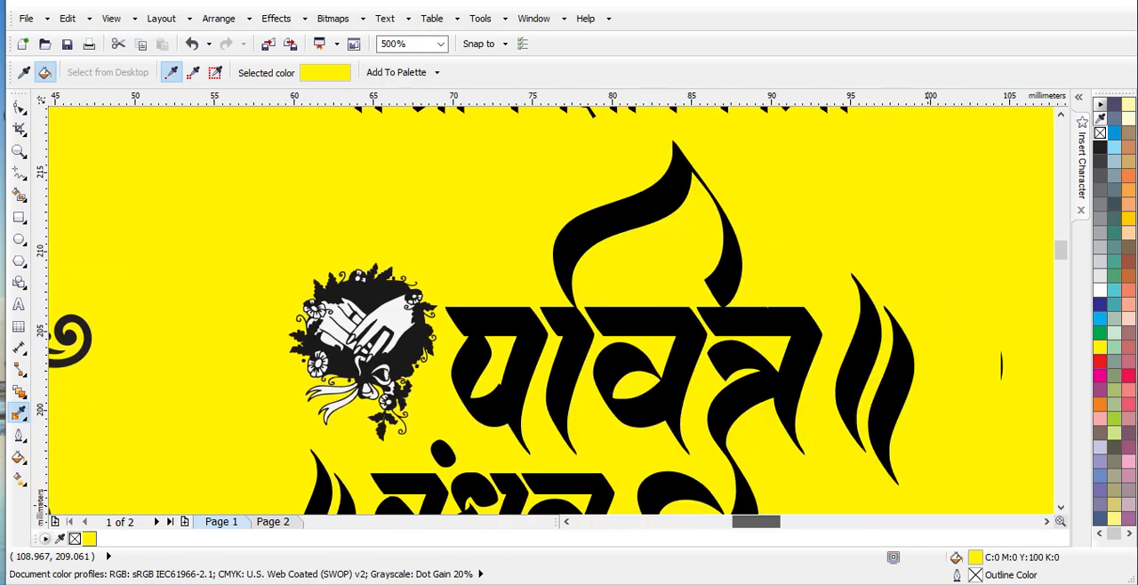
left_click(297, 341)
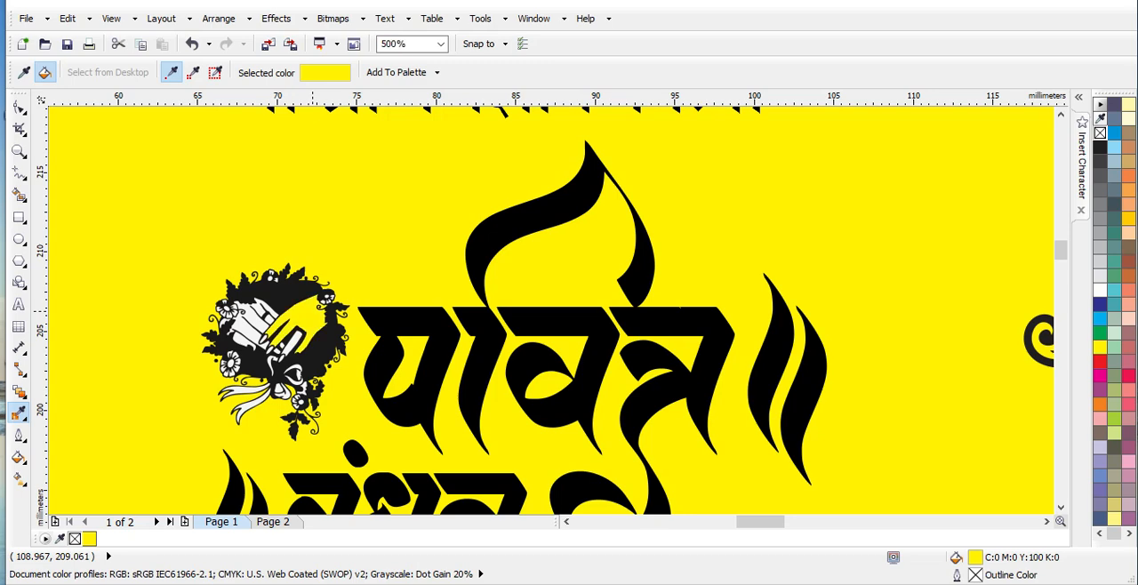
left_click(256, 327)
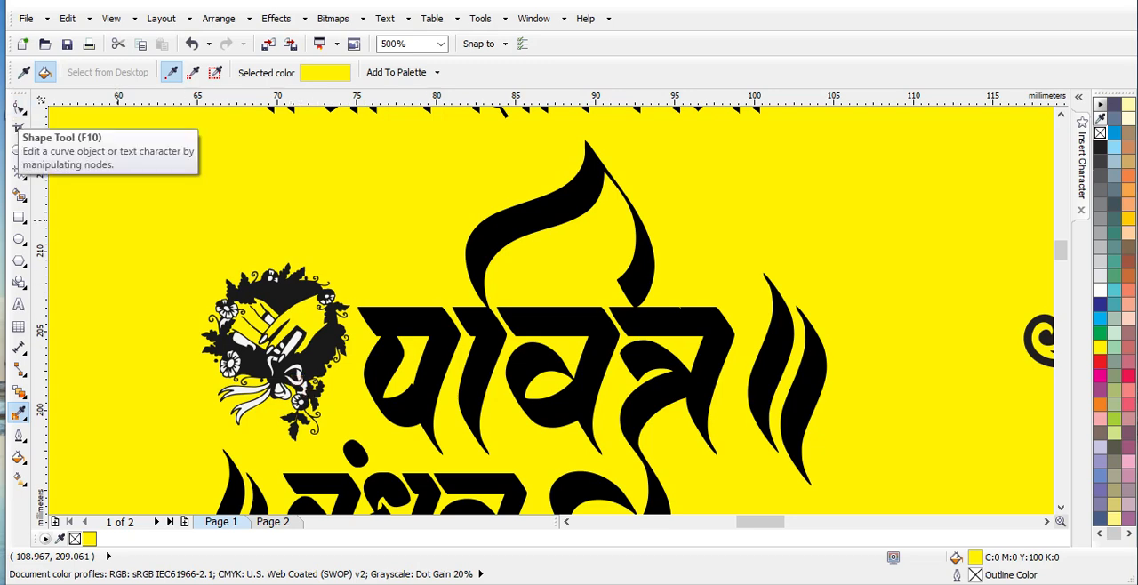
Lock the yellow background shape of the invitation side on page 1
key("space")
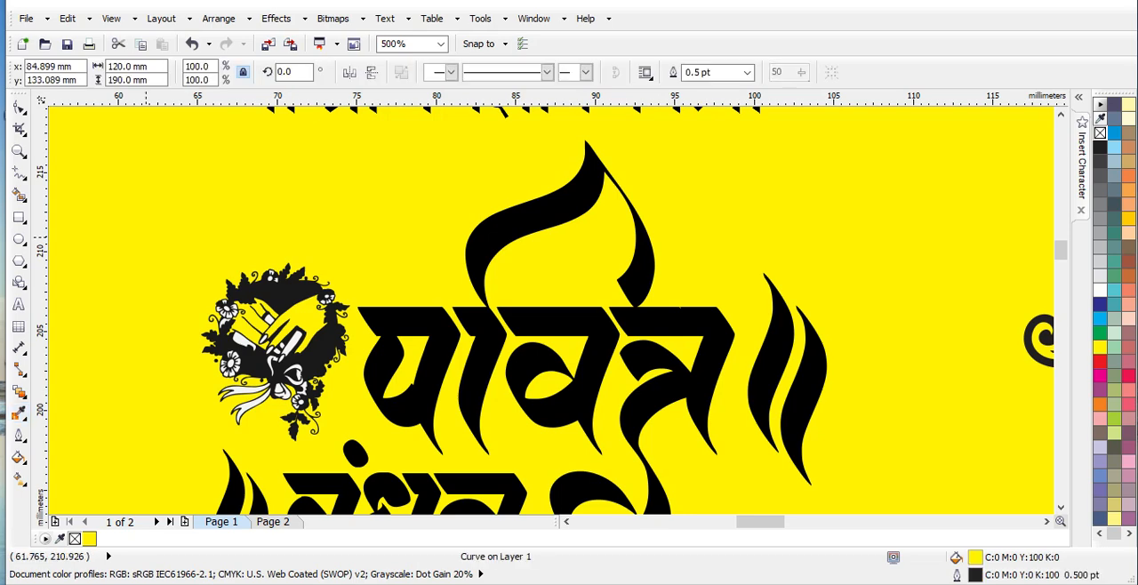
right_click(146, 236)
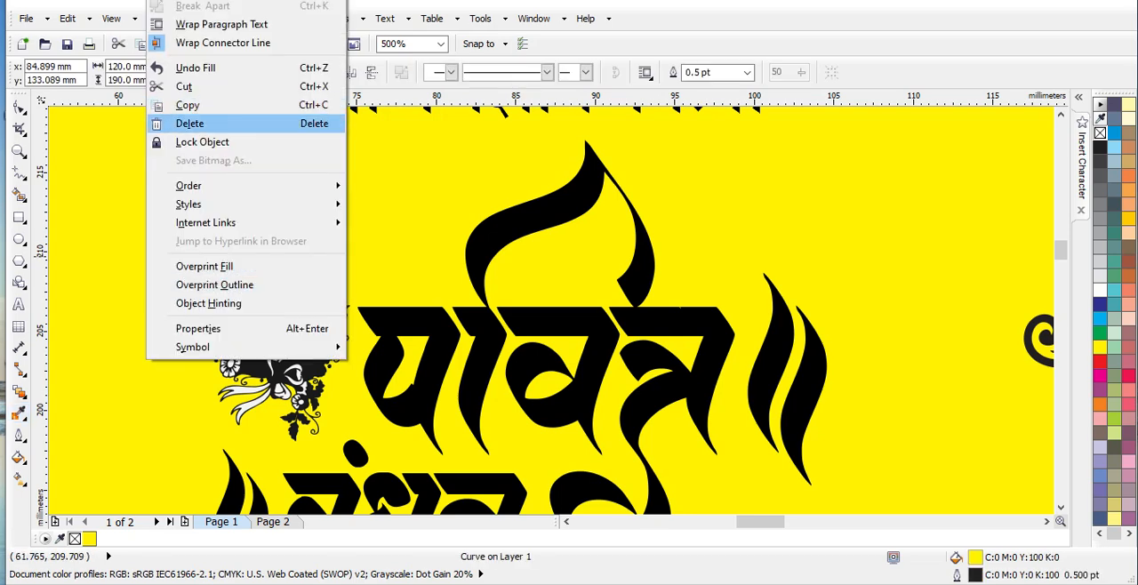
left_click(202, 142)
key("Escape")
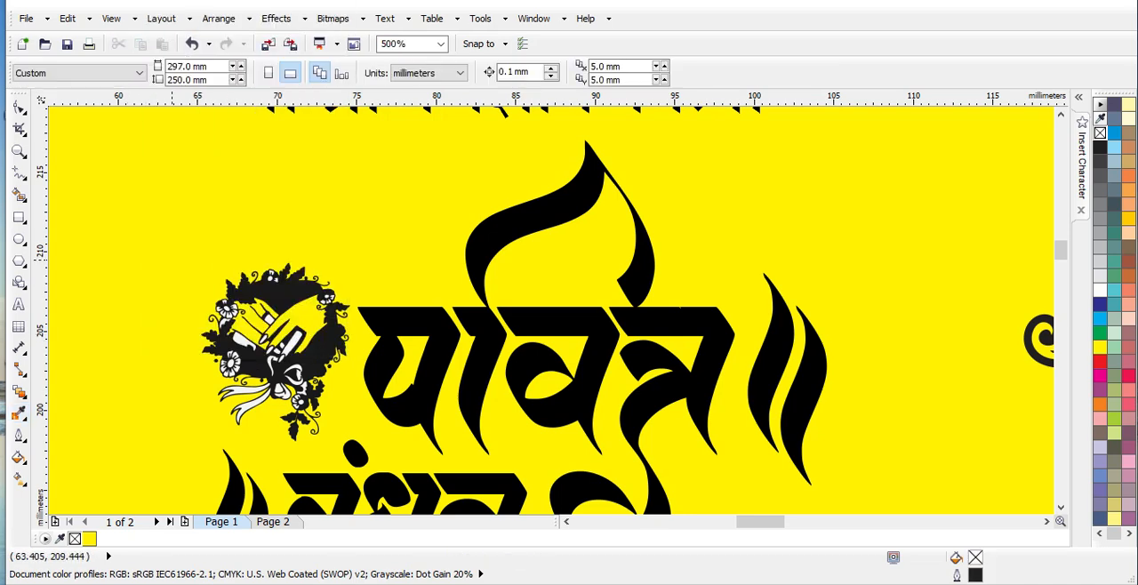
Ungroup the title artwork on the invitation side, and ungroup the heart wreath clipart within it into separate objects
left_click_drag(278, 430, 287, 435)
left_click(242, 310)
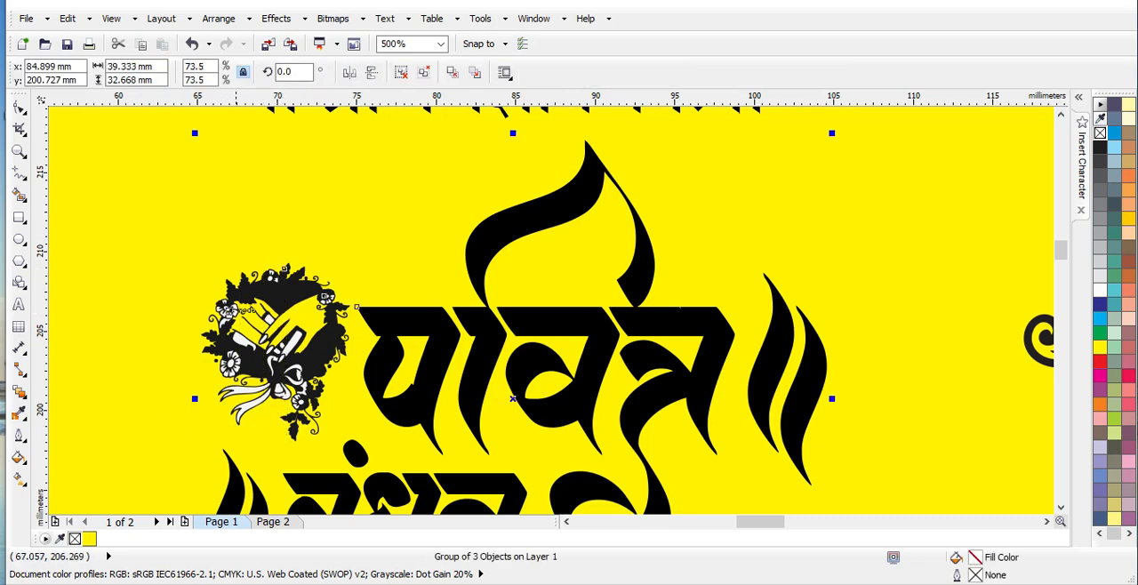
left_click(401, 72)
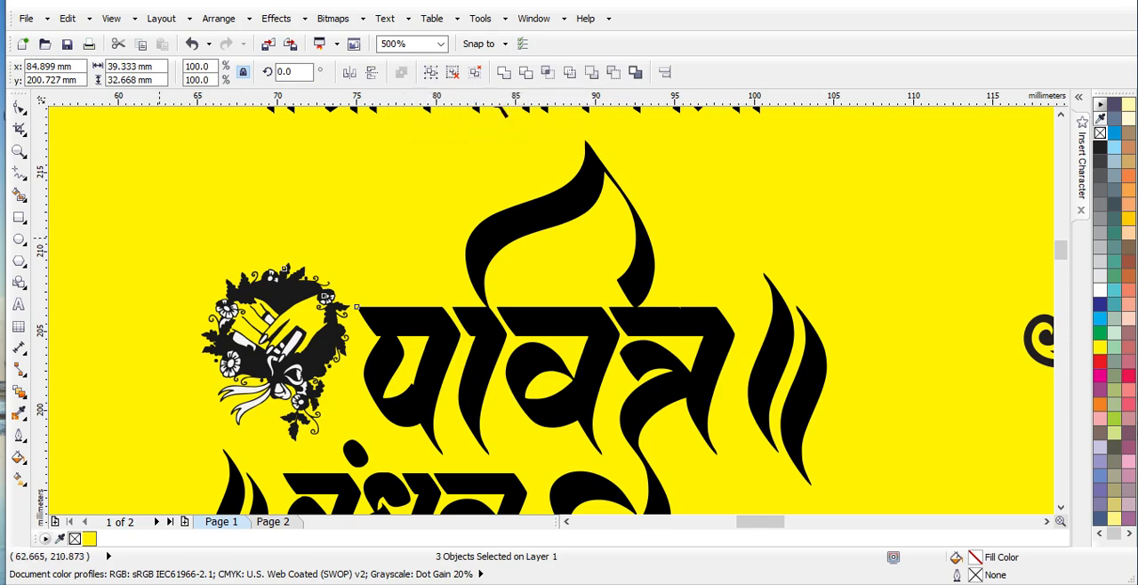
key("Escape")
left_click_drag(163, 269, 297, 442)
left_click(263, 340)
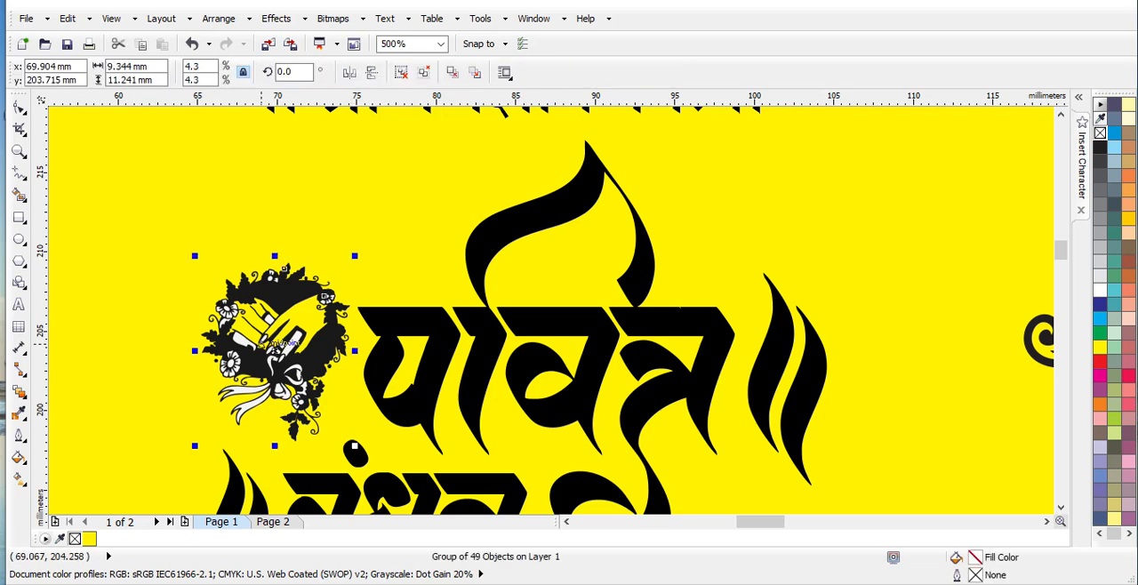
left_click(401, 72)
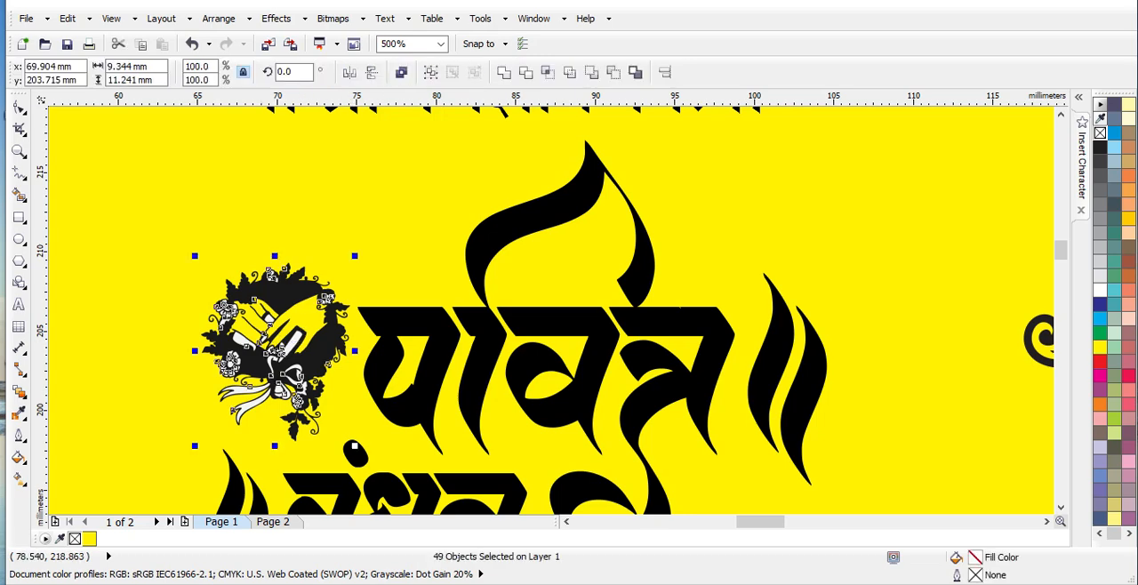
Fill the remaining white hand, flower and ribbon pieces in both halves of the heart wreath with yellow
left_click(106, 267)
left_click_drag(169, 255, 280, 459)
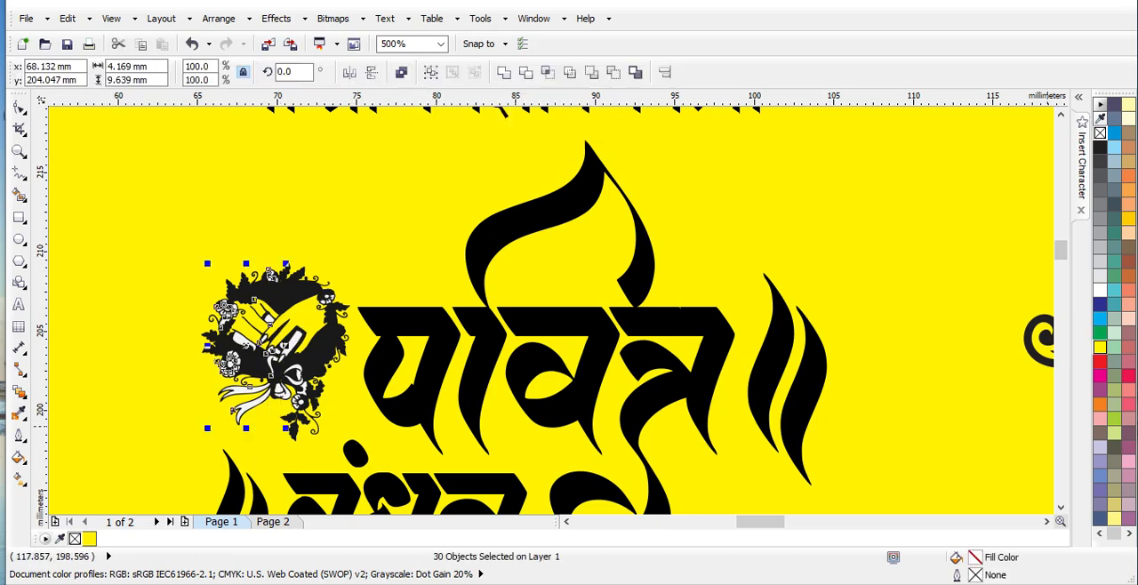
left_click(1100, 347)
left_click(359, 251)
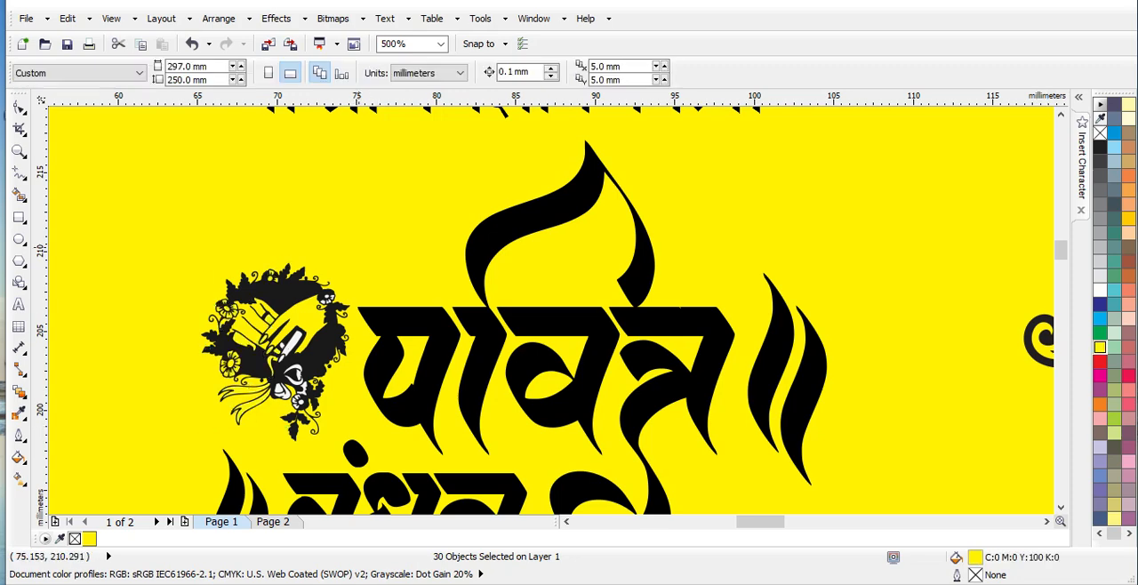
left_click_drag(366, 255, 260, 455)
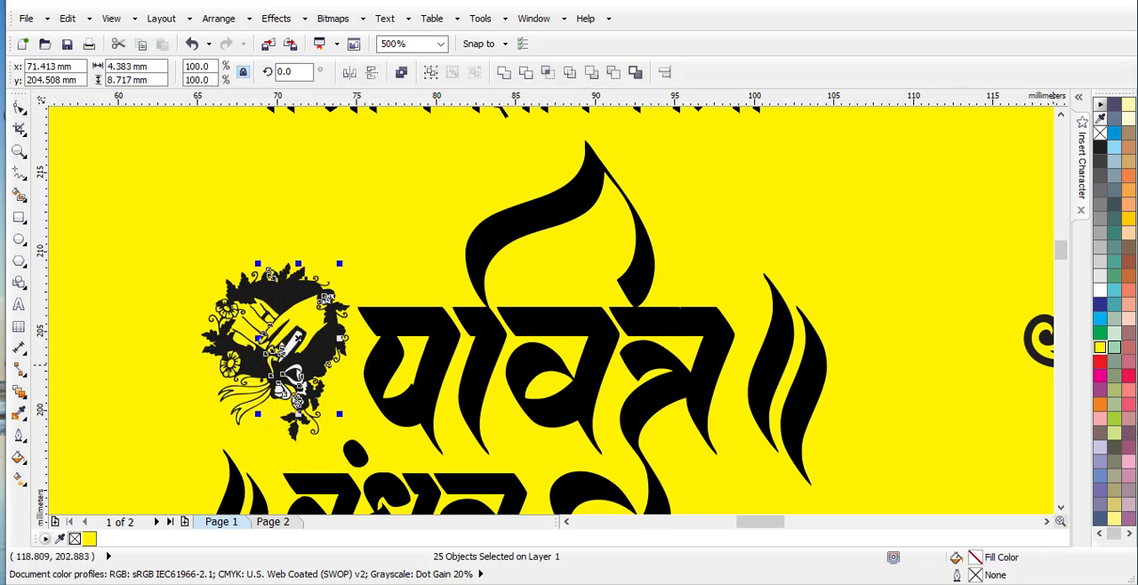
left_click(339, 192)
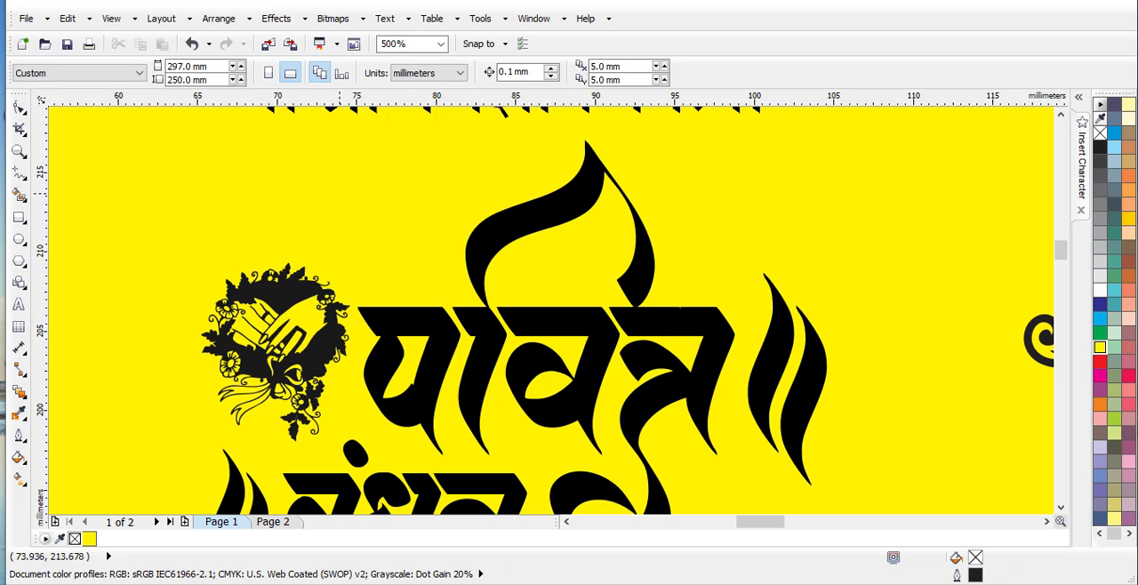
Examine the invitation side from the title down to the lower edge for leftover white areas, and check both card sides together
scroll(418, 284, "down", 2)
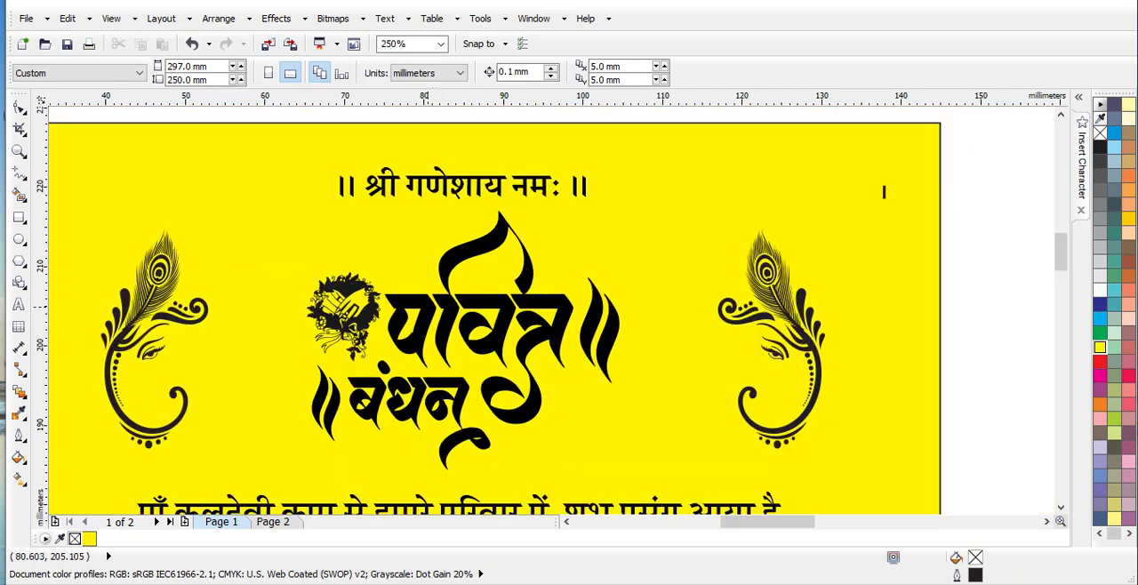
scroll(495, 312, "down", 8)
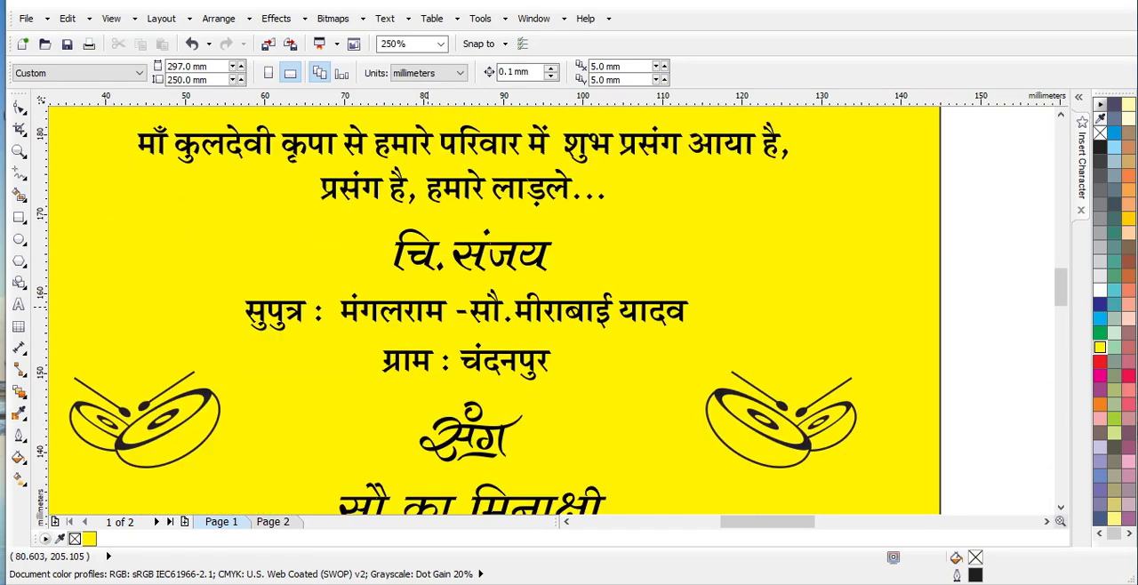
scroll(494, 311, "down", 15)
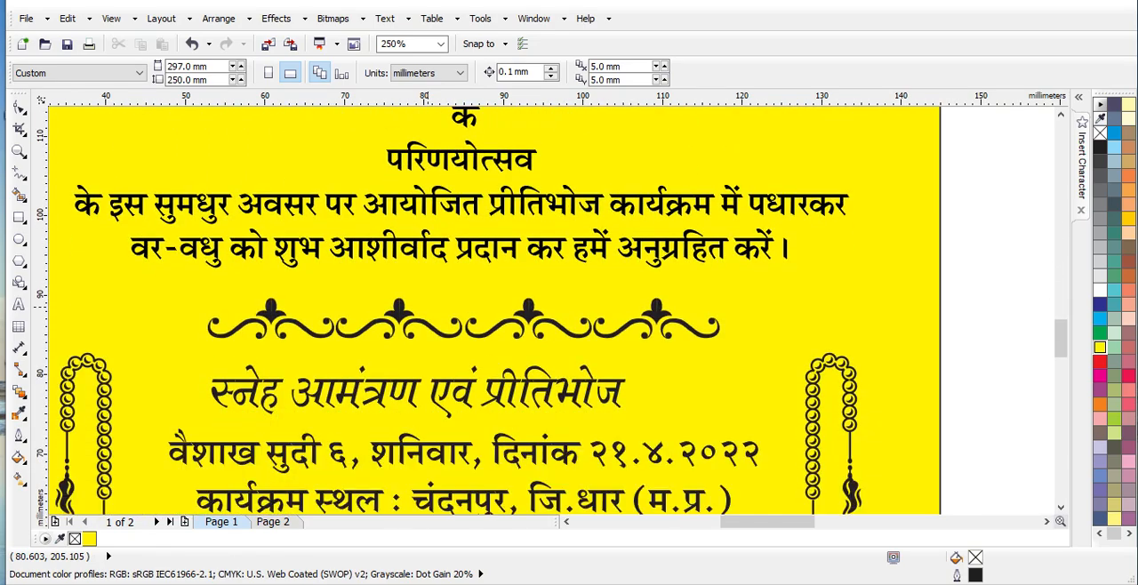
scroll(884, 318, "down", 6)
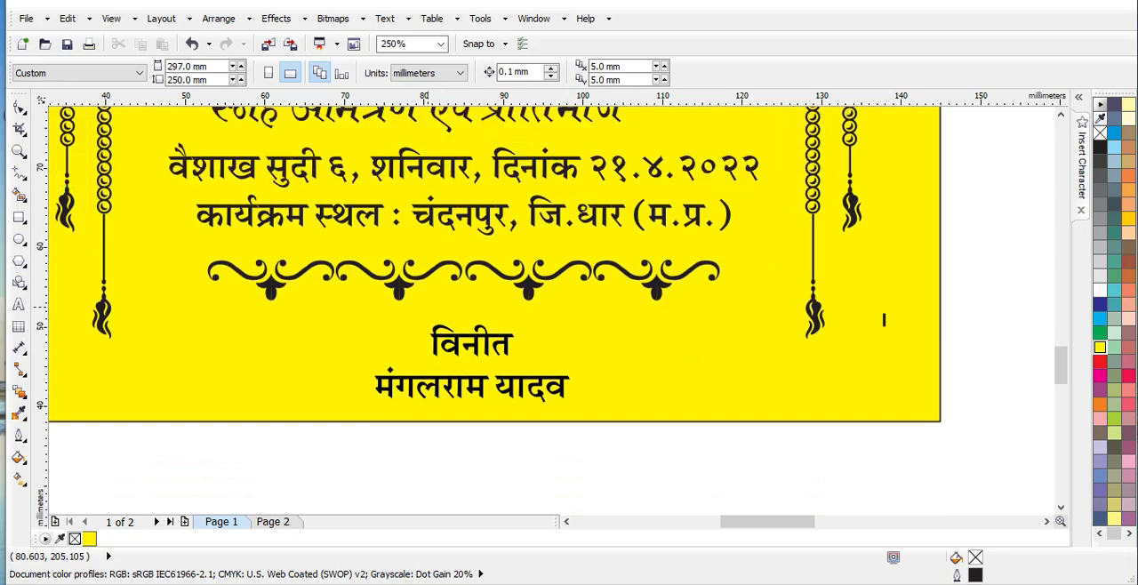
scroll(494, 298, "up", 2)
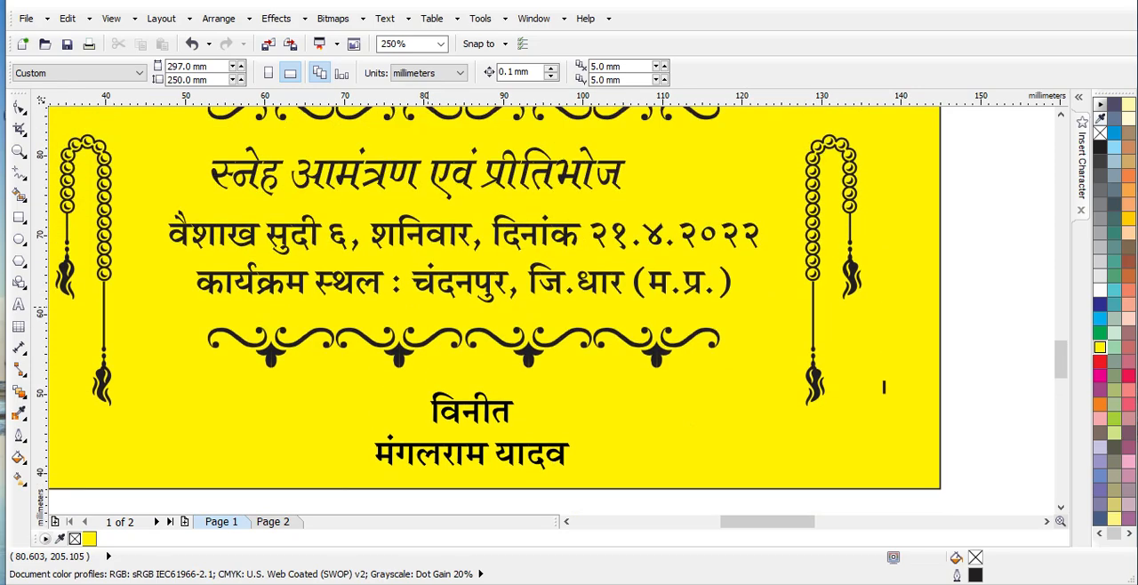
key("F4")
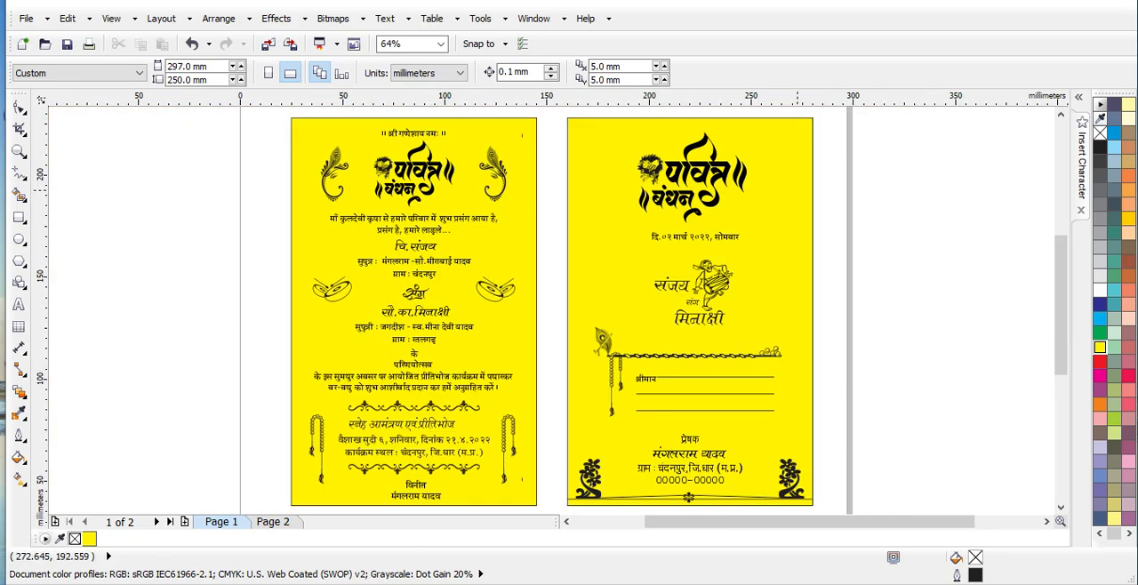